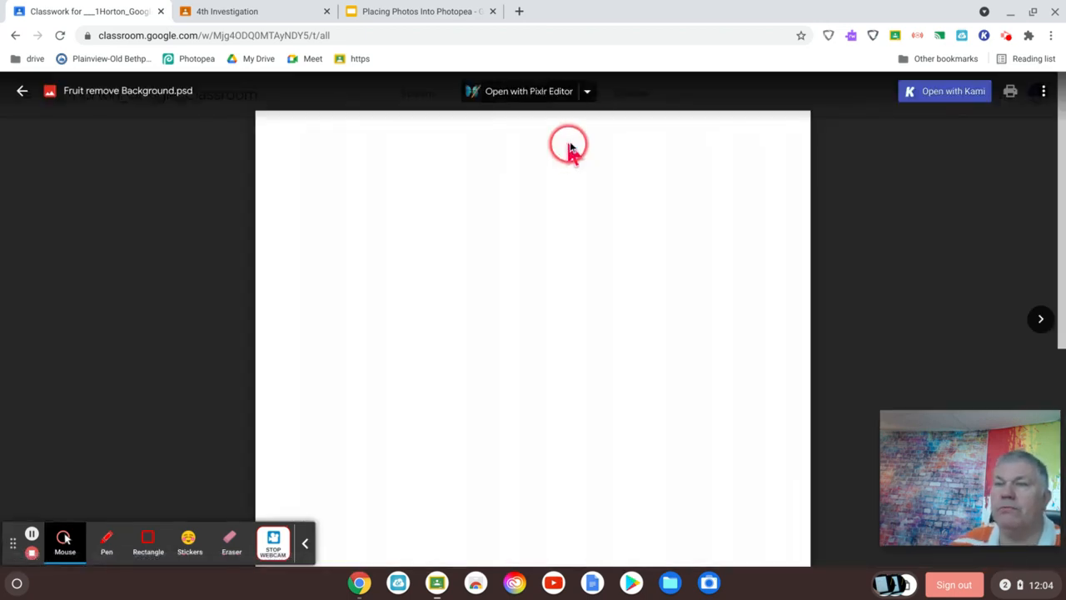
Open Fruit remove Background.psd from the Classroom preview in Photopea
click(587, 91)
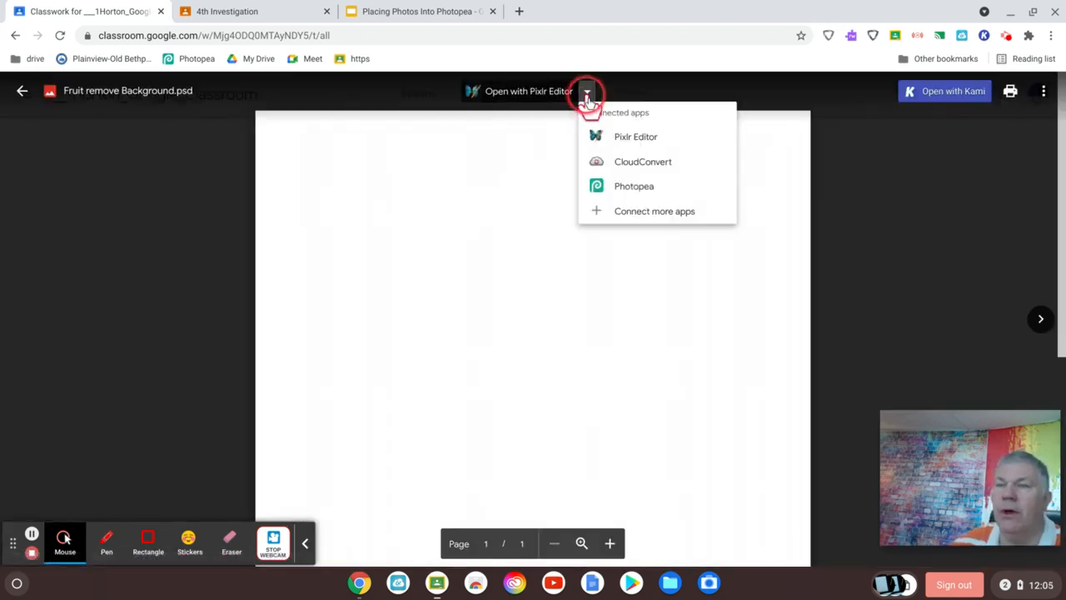
click(630, 188)
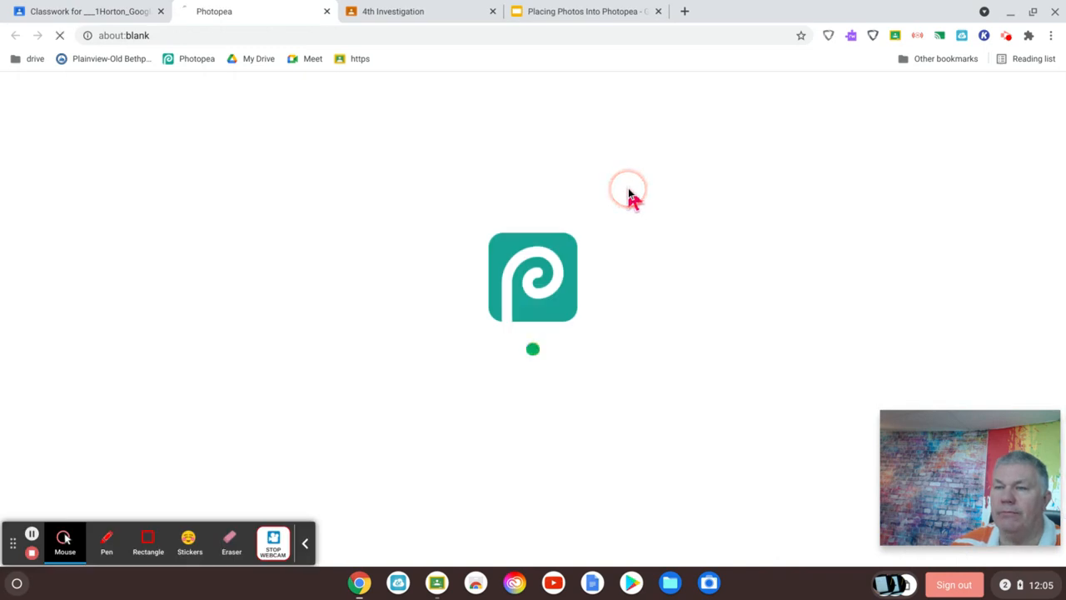
click(631, 195)
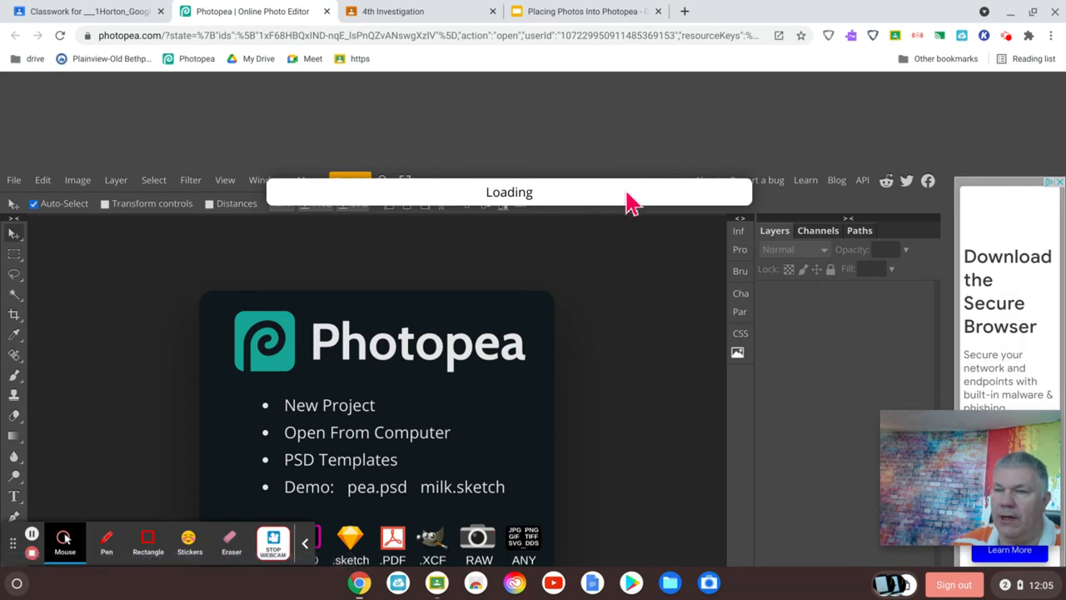
scroll(627, 193, down, 1)
click(623, 194)
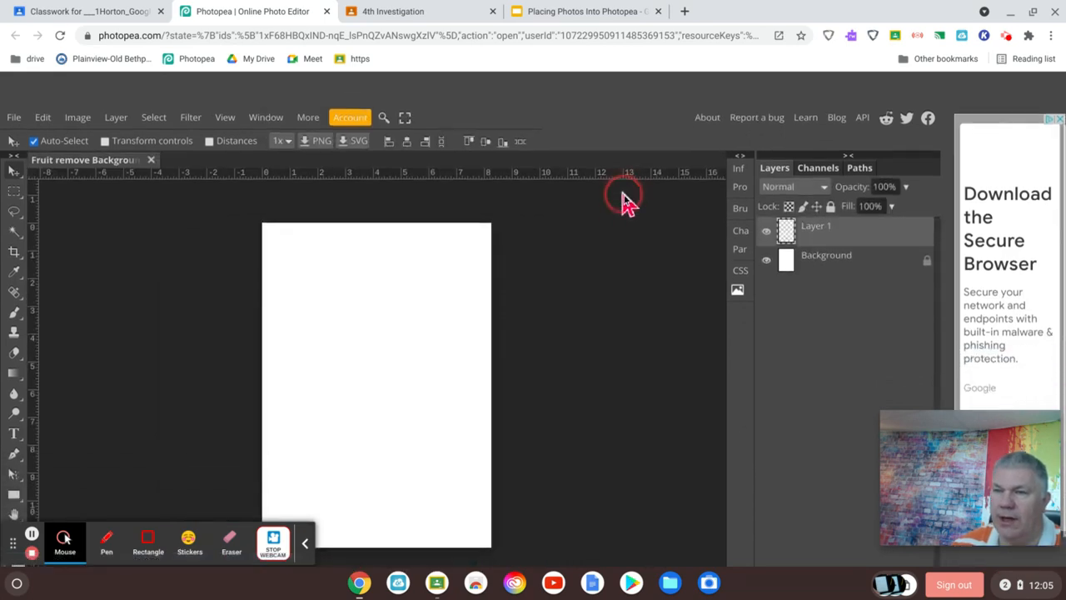
scroll(617, 191, up, 4)
scroll(614, 186, down, 2)
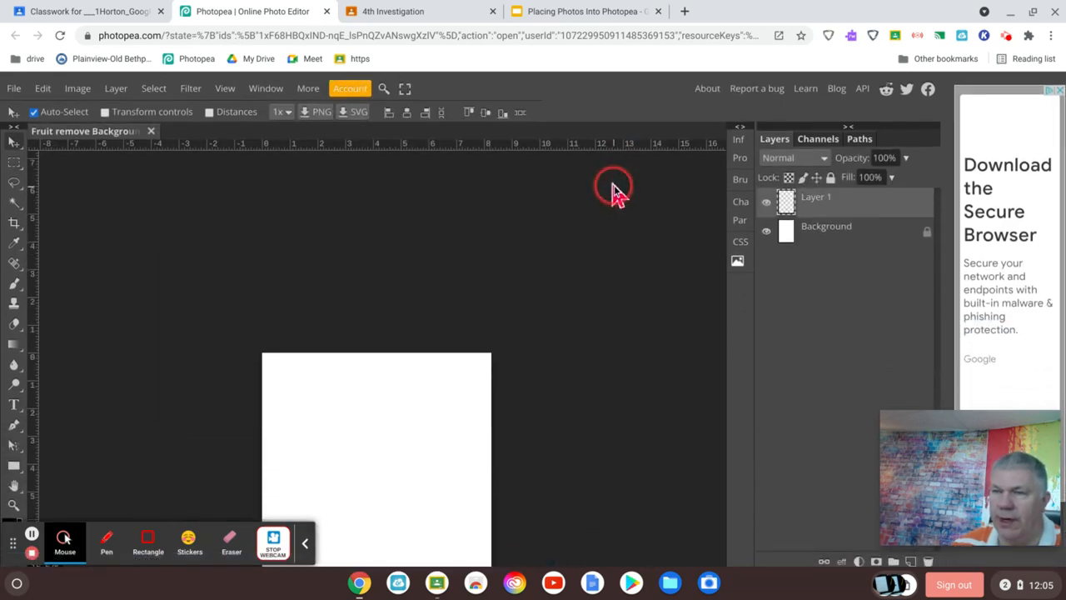
scroll(613, 191, down, 2)
scroll(811, 159, up, 2)
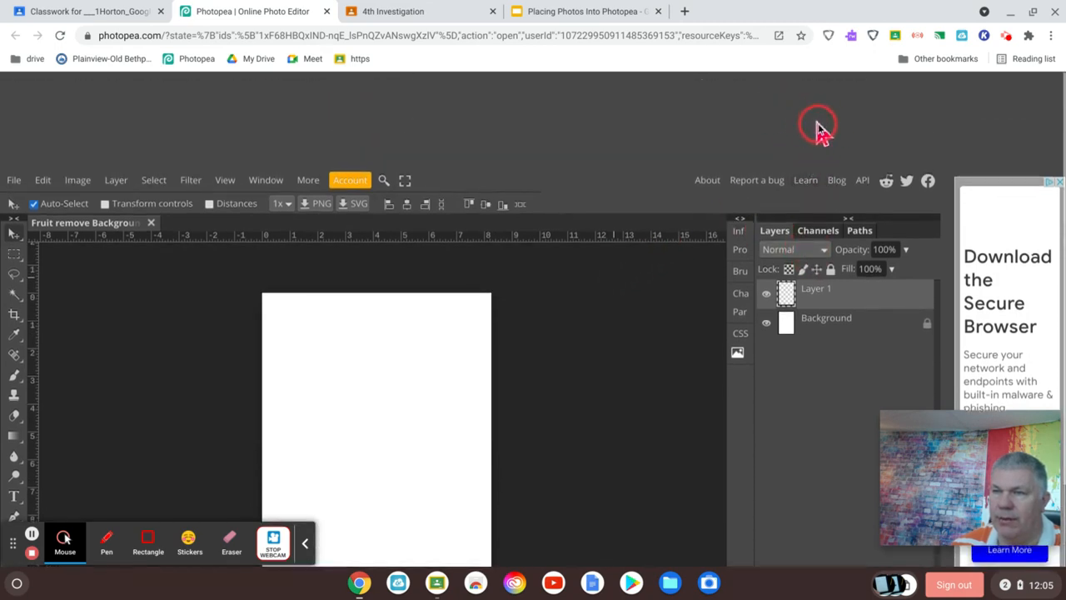
scroll(821, 130, down, 2)
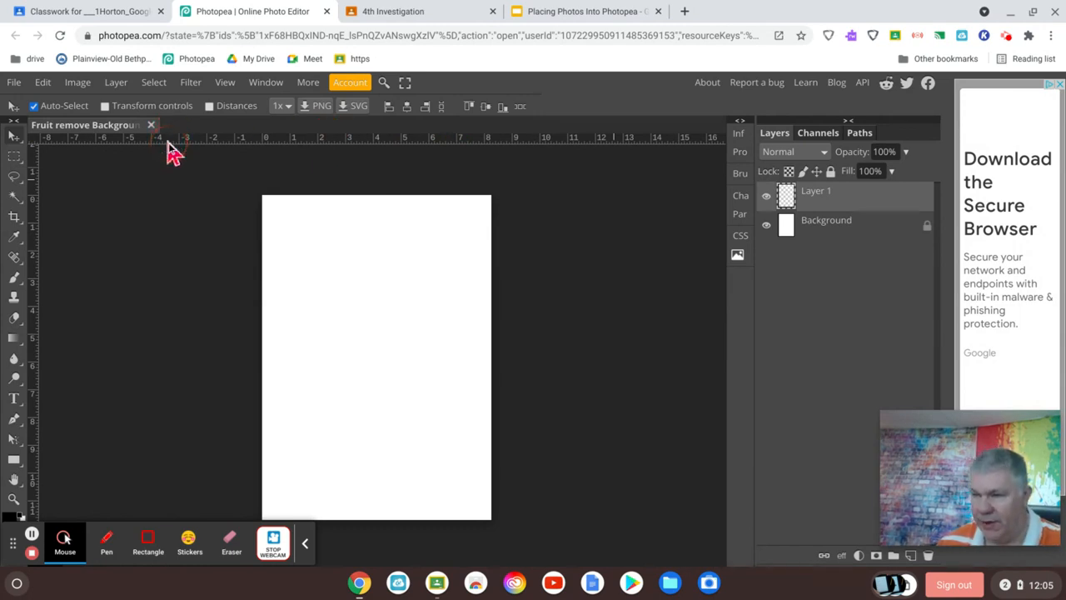
Place all image files from the Fruit folder in Downloads into the document as separate layers
click(17, 81)
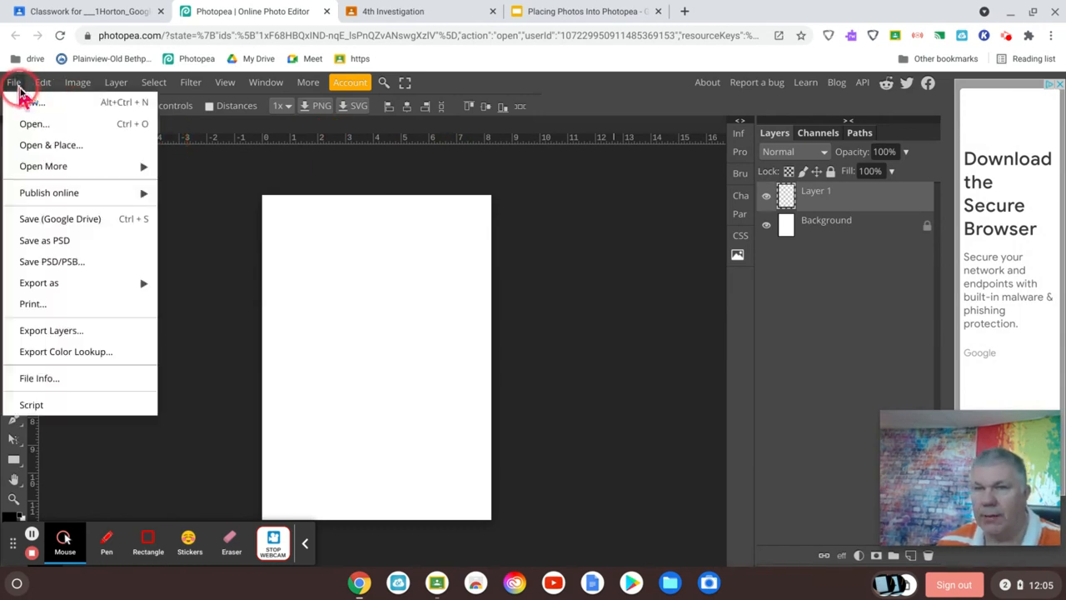
click(51, 143)
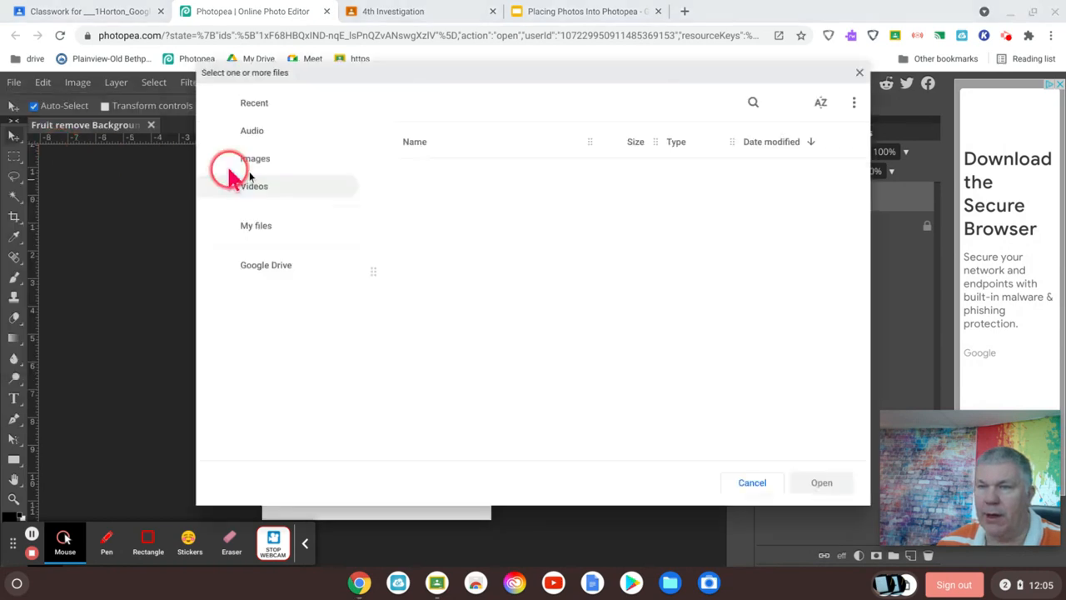
click(483, 107)
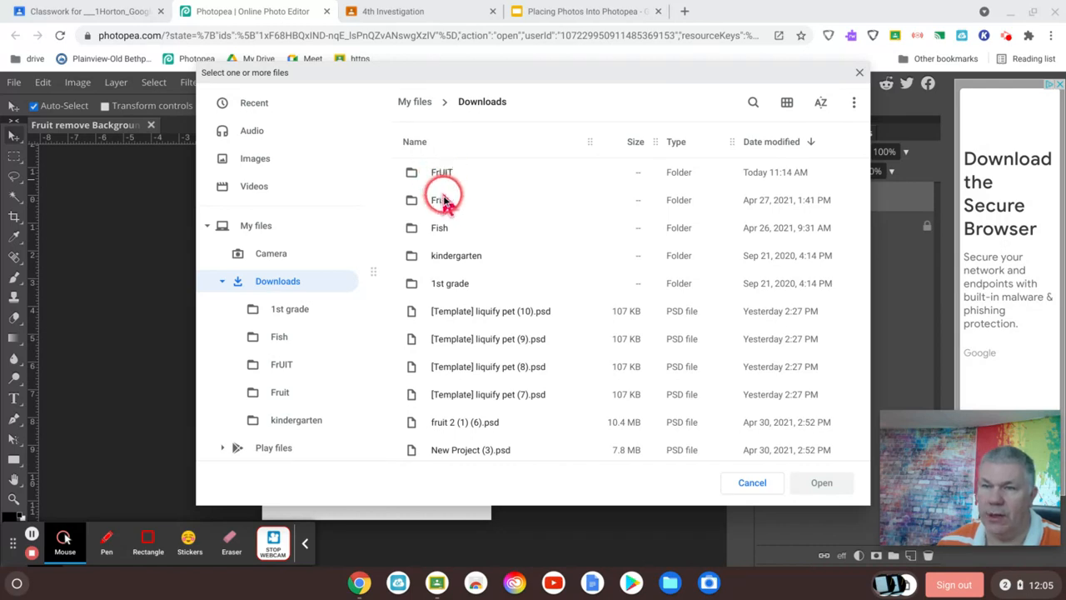
double_click(441, 207)
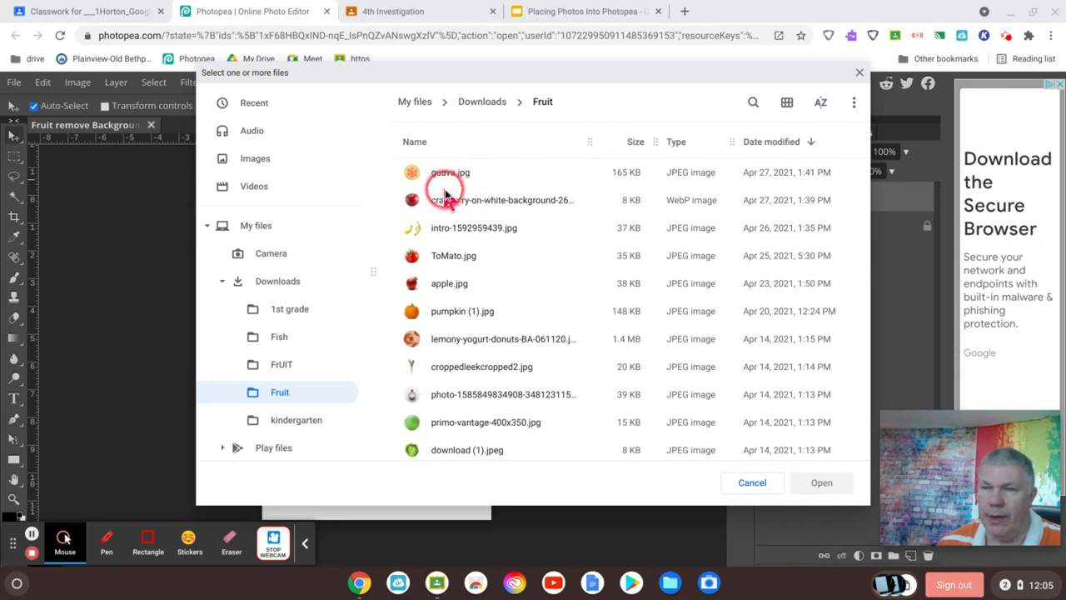
click(460, 179)
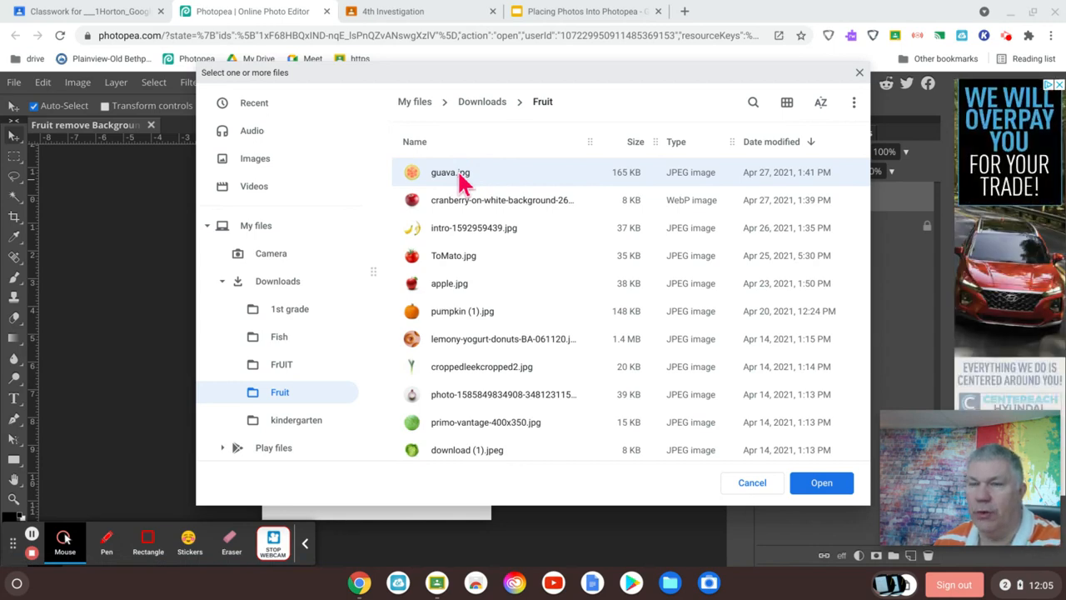
key(ctrl+a)
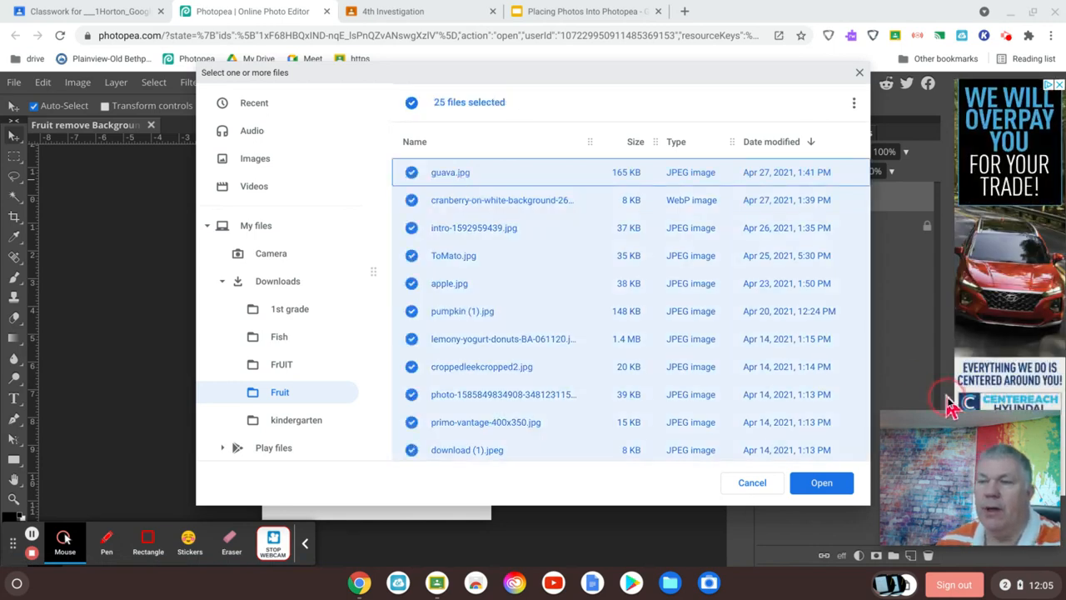
click(821, 481)
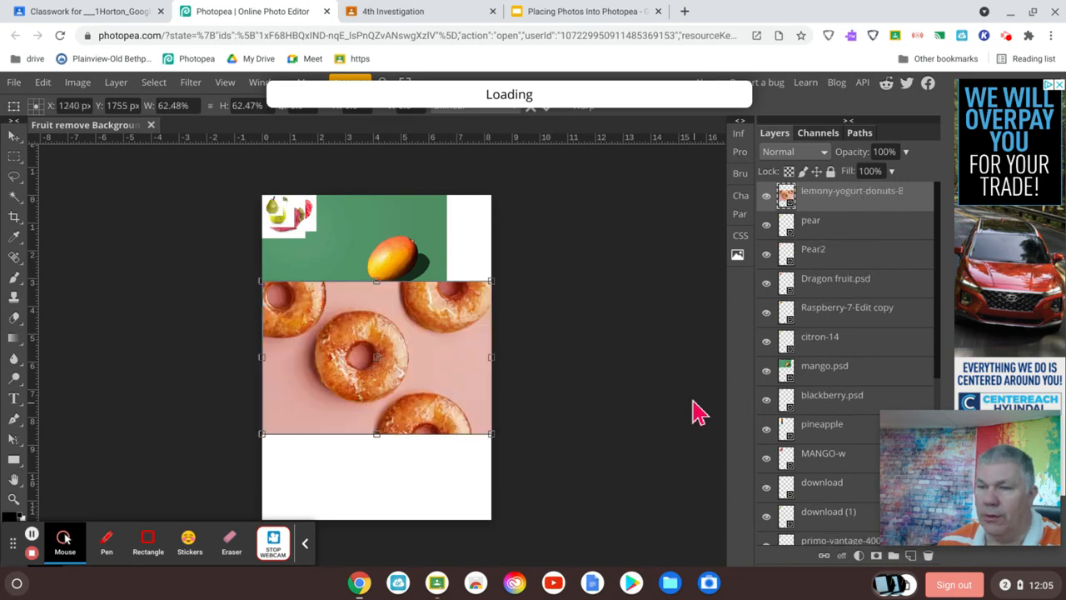
mouse_move(1023, 419)
drag(1007, 444, 185, 424)
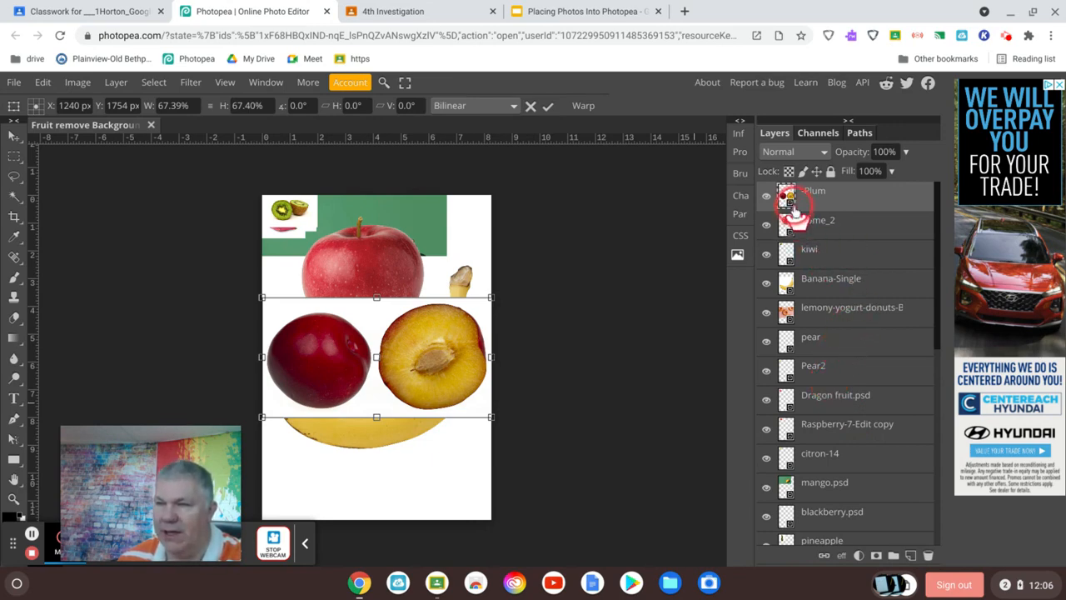
Select the white background around the plums with the Magic Wand, rasterize the -Plum layer and delete the selected area
drag(791, 234, 321, 315)
click(15, 203)
click(380, 317)
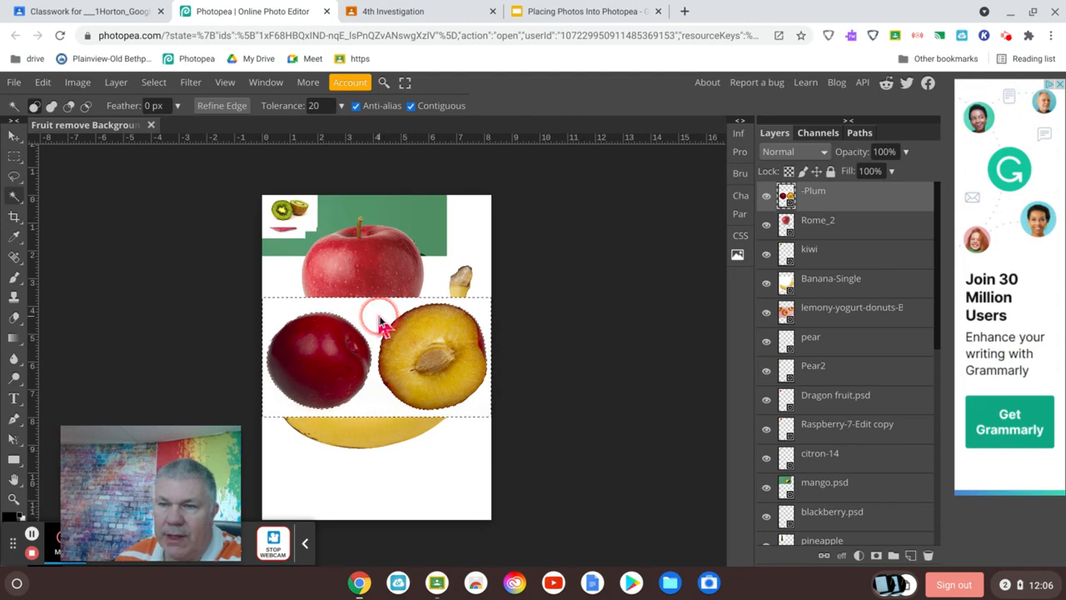
key(Delete)
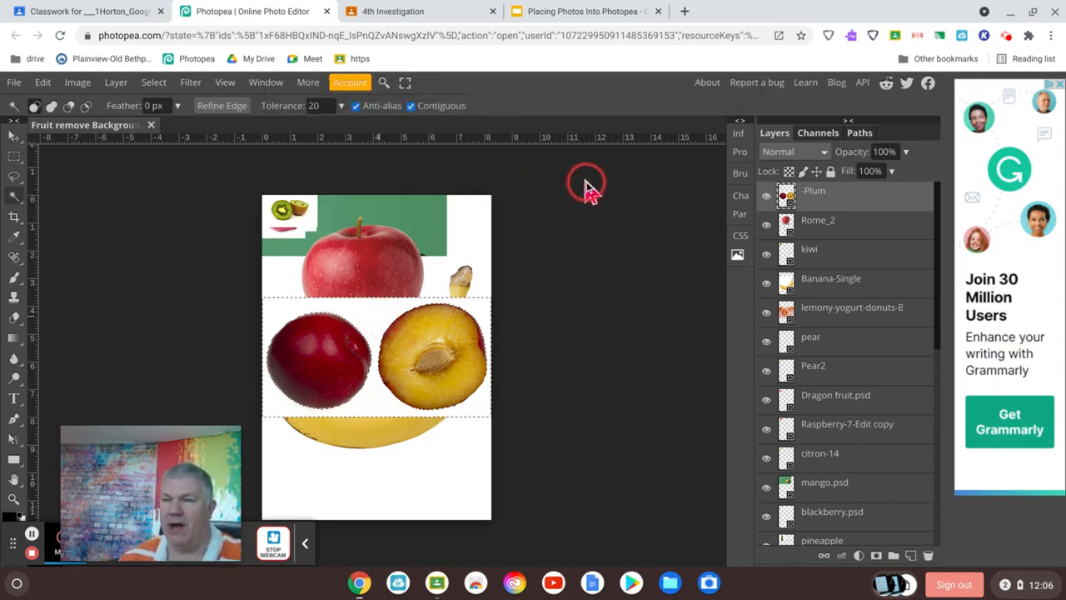
right_click(850, 209)
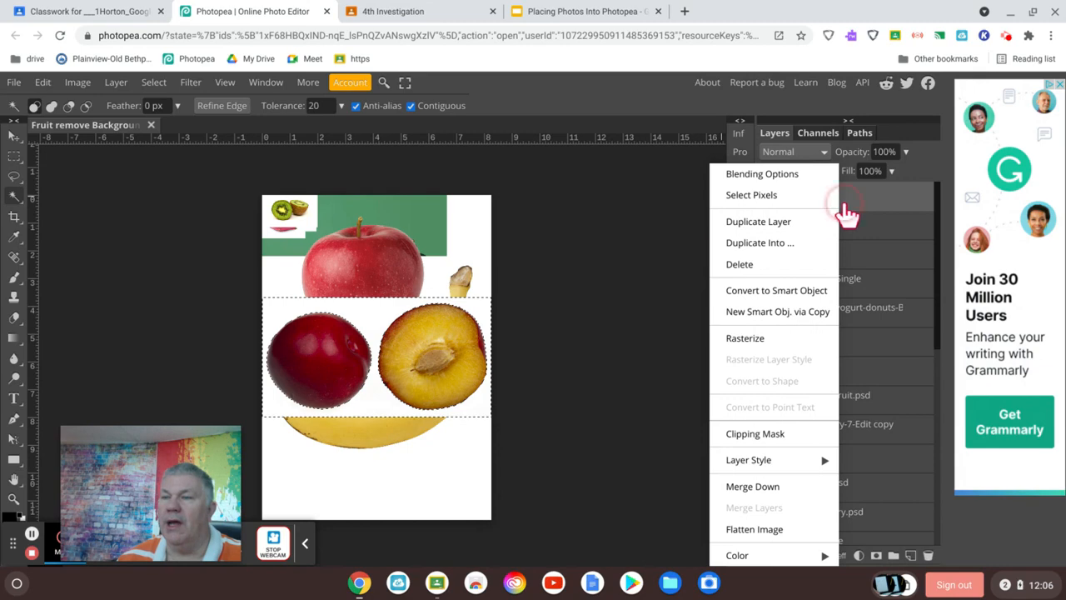
click(743, 337)
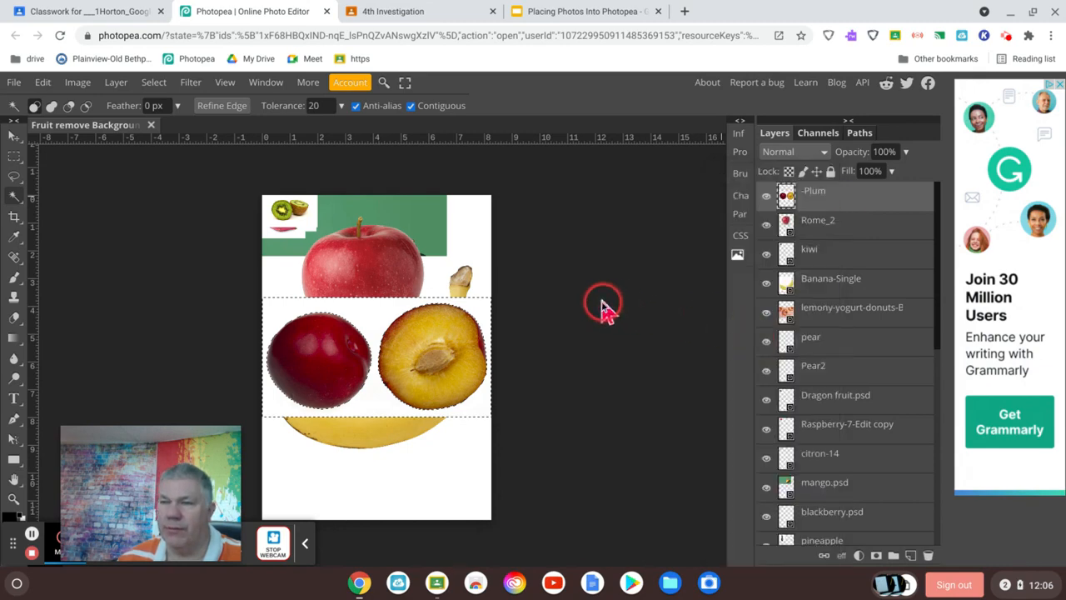
key(Delete)
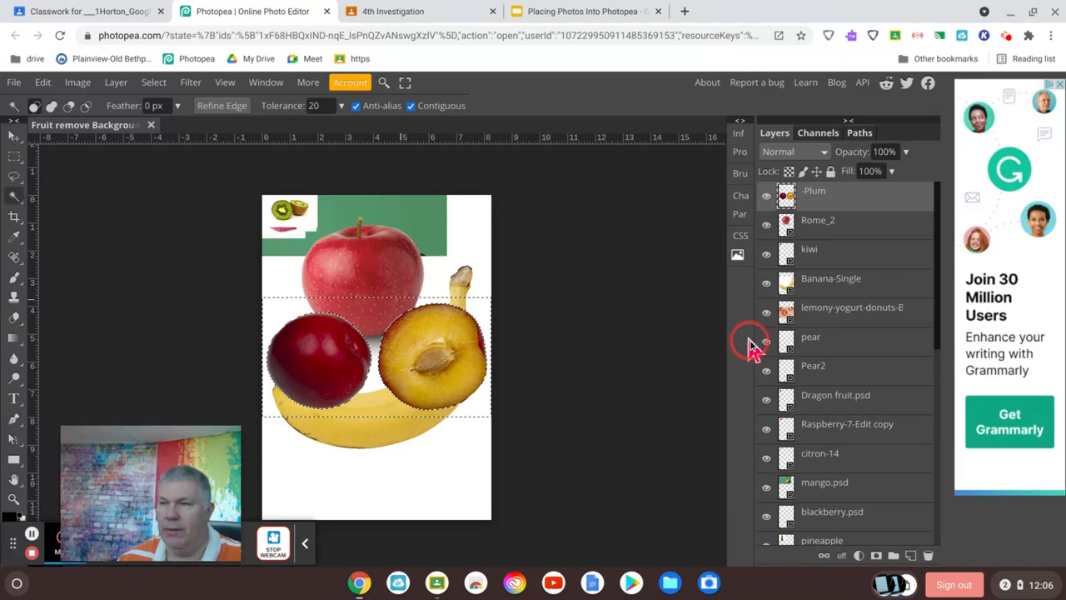
Hide the -Plum layer and rasterize the Rome_2 apple layer
click(766, 197)
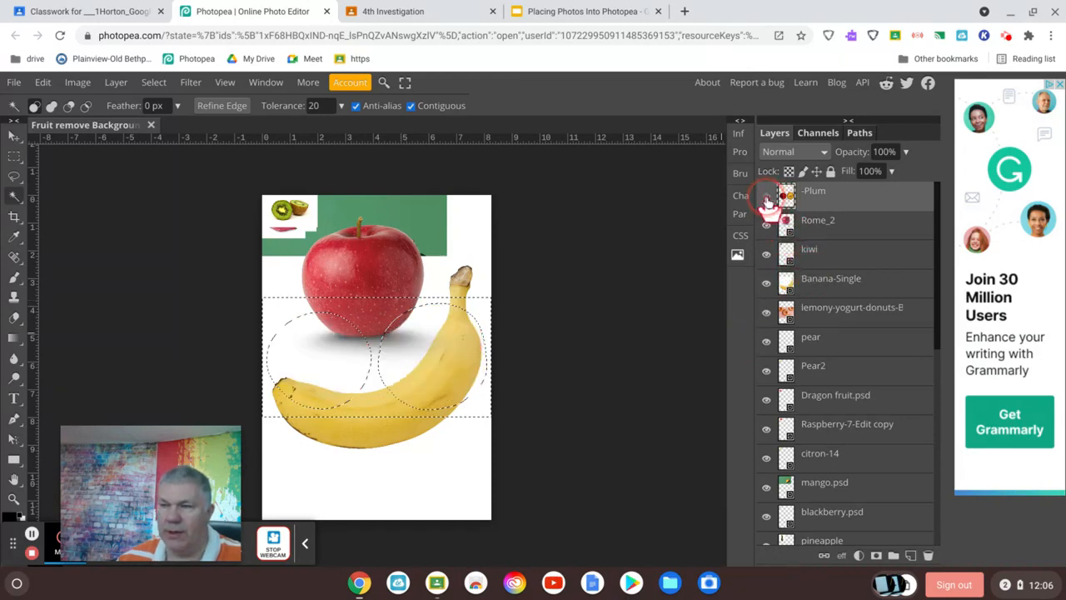
click(848, 223)
right_click(849, 228)
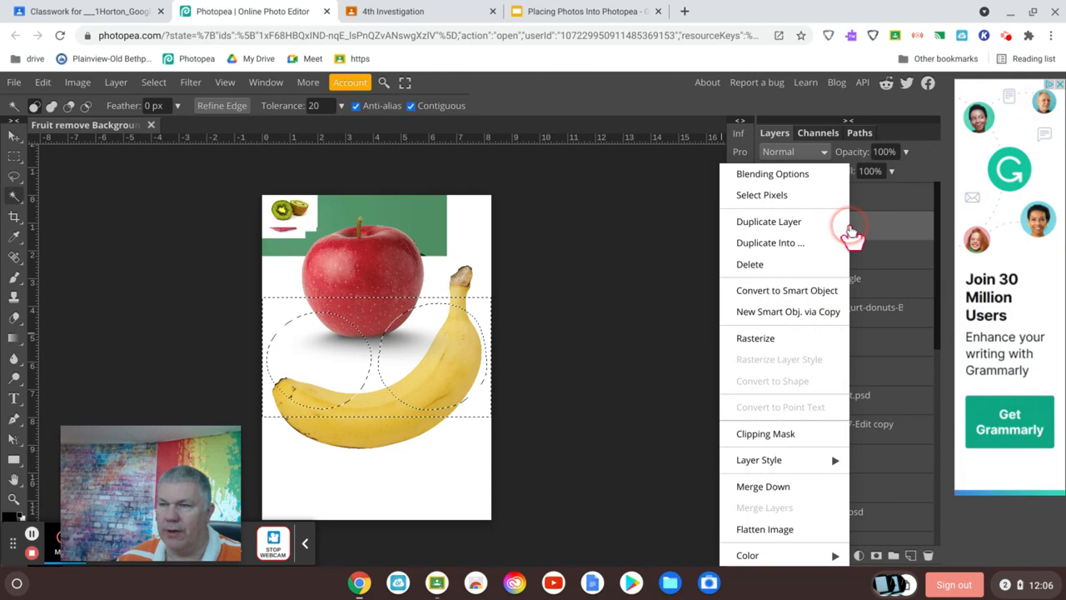
click(791, 342)
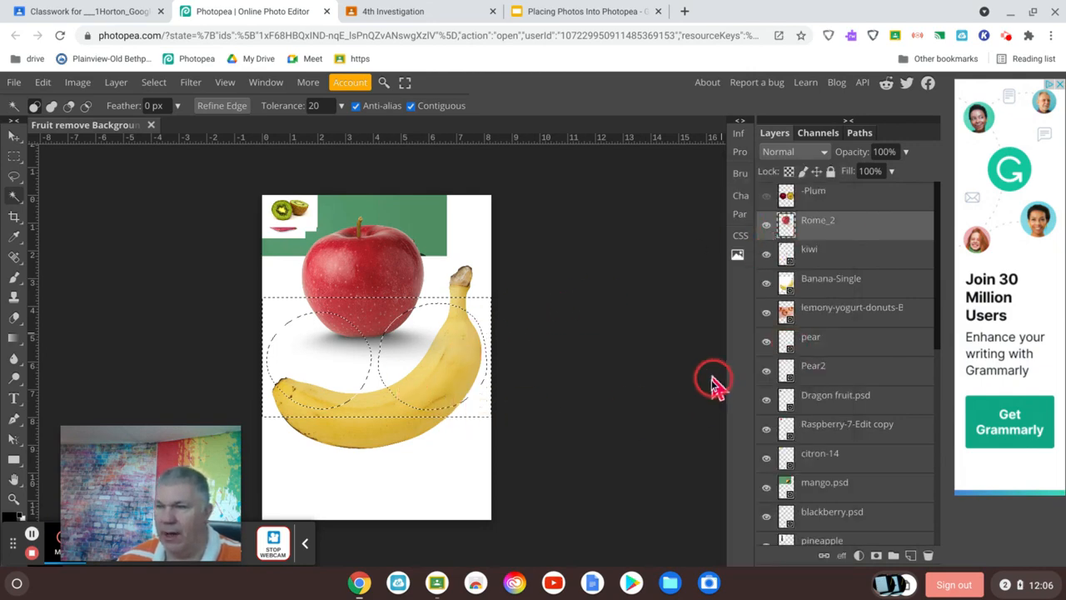
click(765, 233)
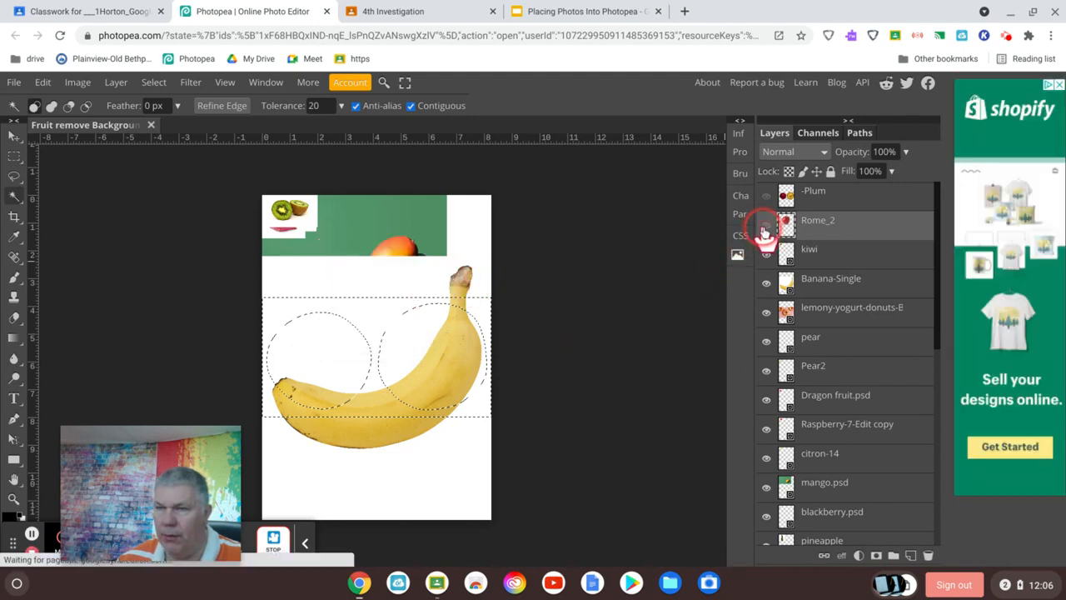
click(765, 233)
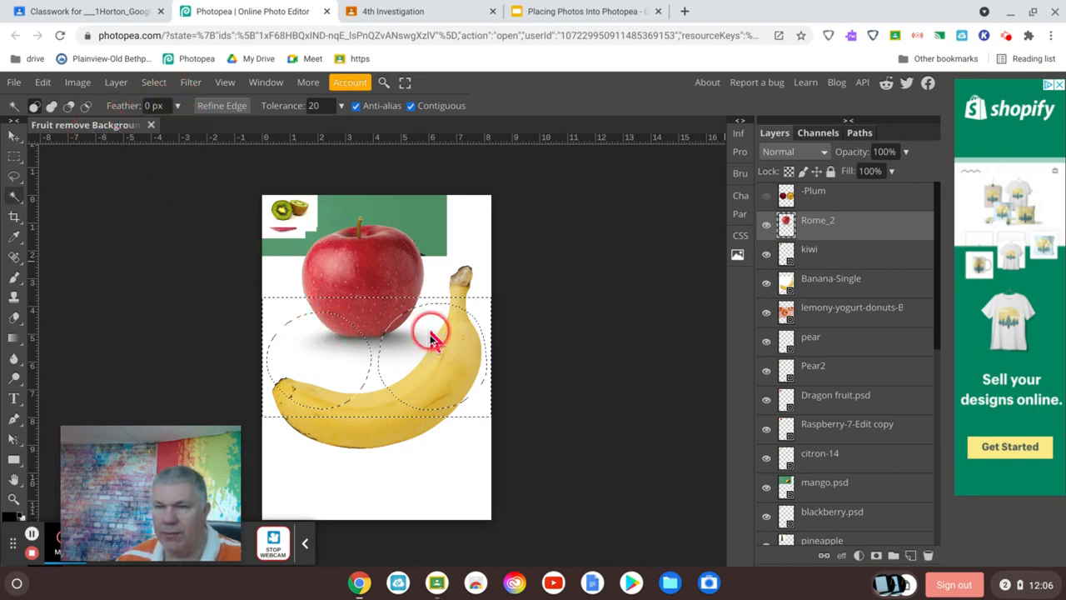
Clear the plum selection and remove the apple's white background and shadow bands on Rome_2 using repeated Magic Wand selections
click(155, 82)
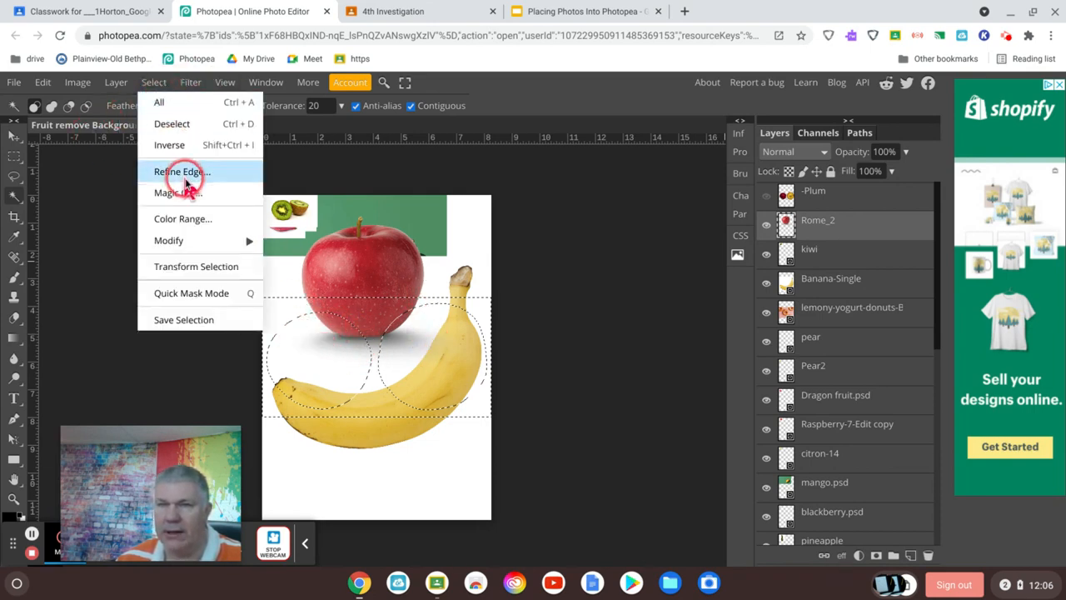
click(171, 125)
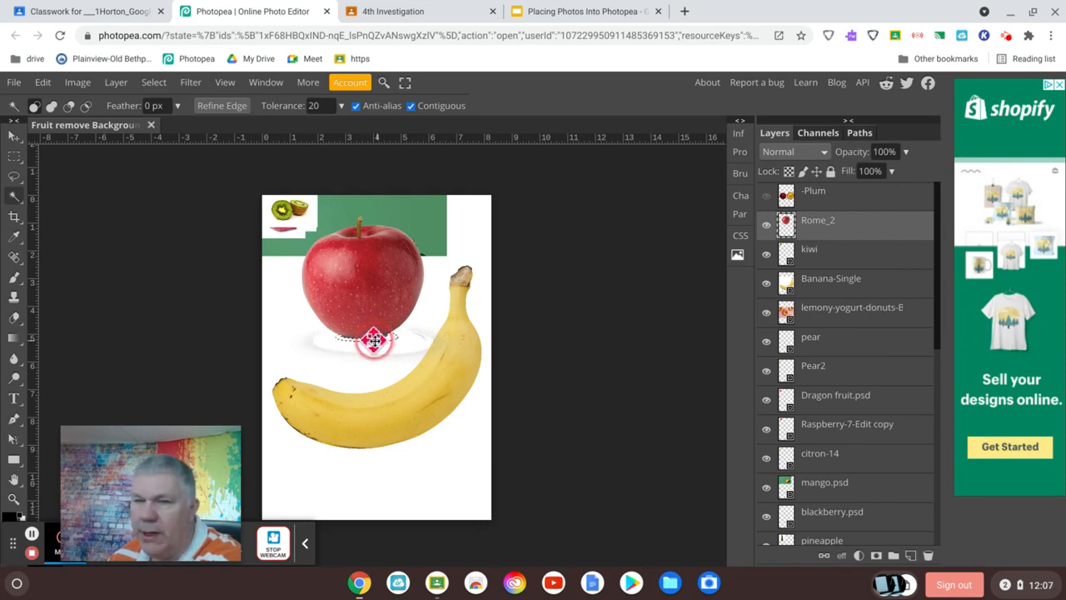
scroll(374, 345, up, 3)
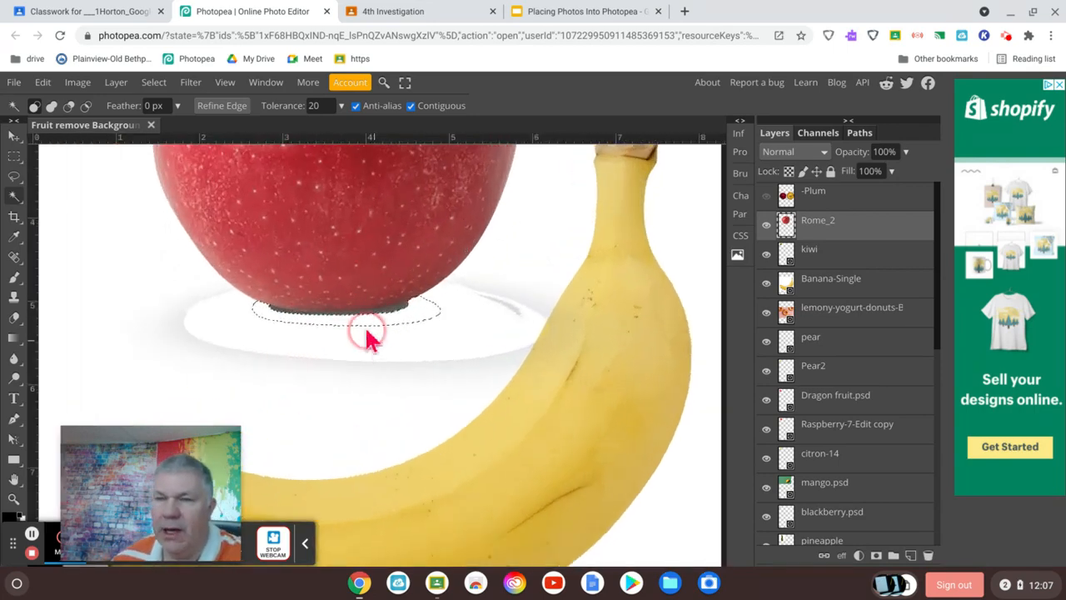
click(388, 372)
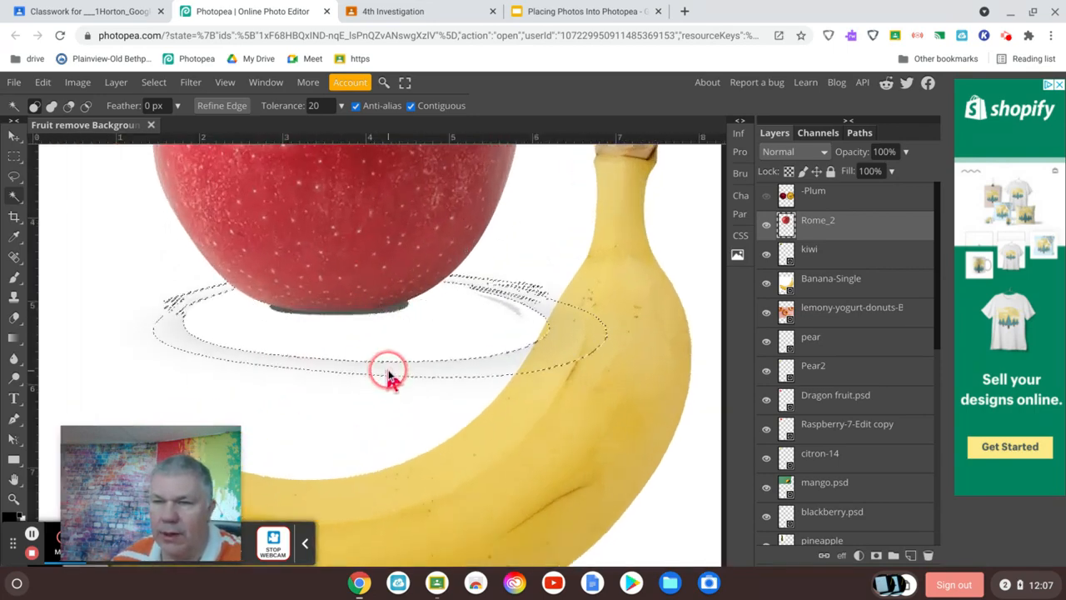
click(388, 319)
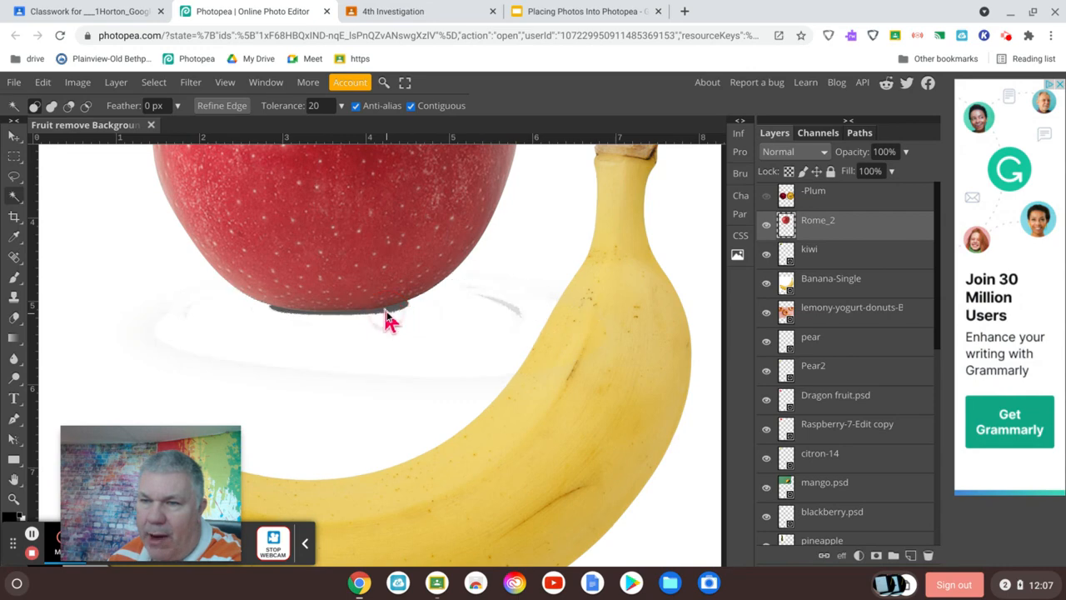
click(385, 323)
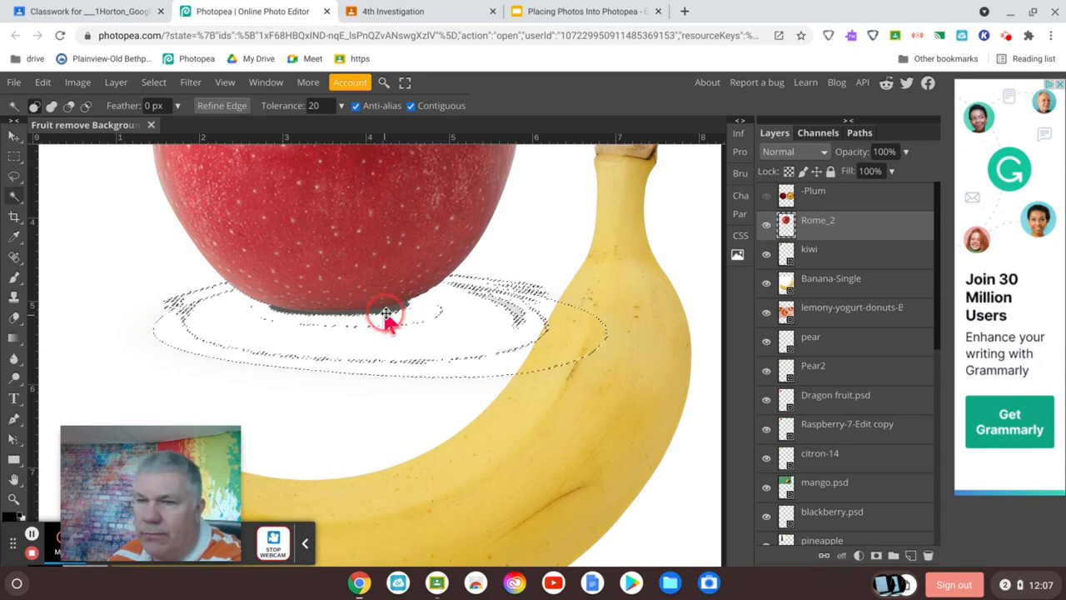
click(386, 316)
click(505, 309)
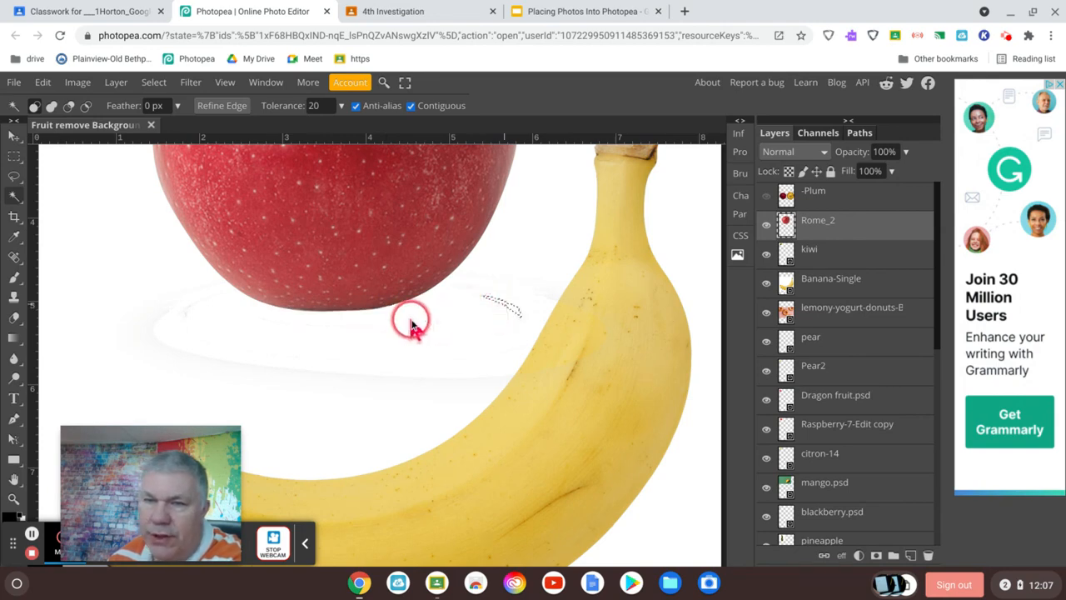
Clear the selection and erase the leftover shadow beneath the apple on Rome_2 with a 231 px Eraser
click(154, 83)
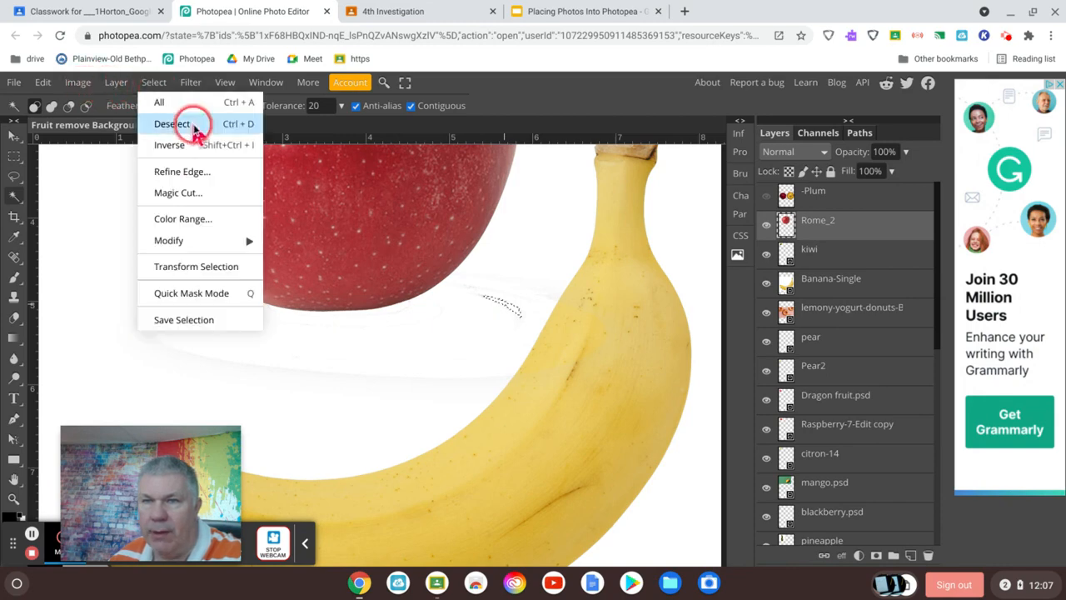
click(175, 125)
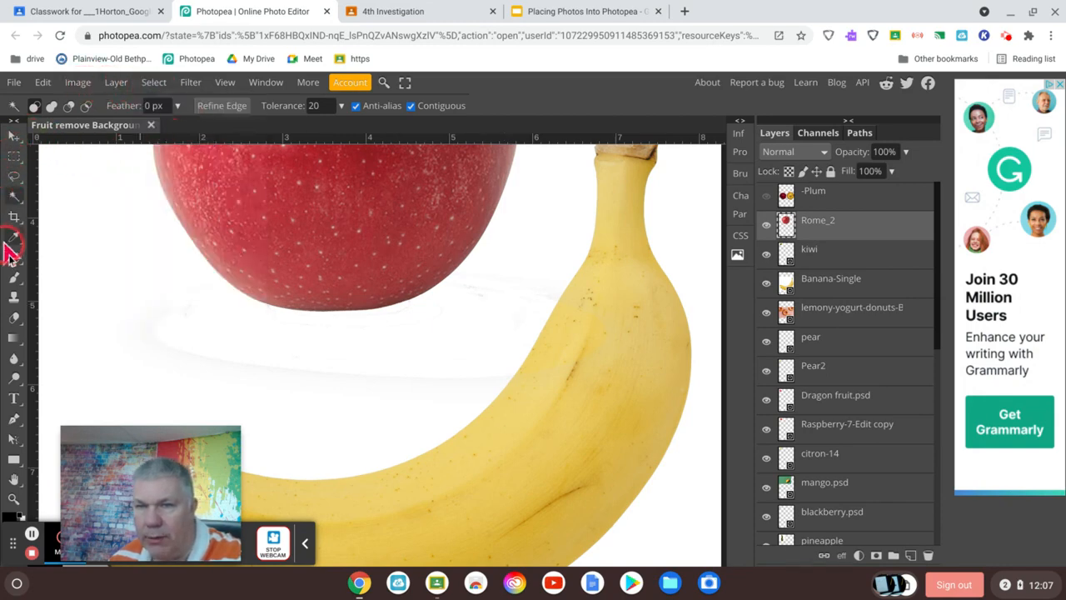
mouse_move(25, 328)
mouse_down()
mouse_move(24, 317)
mouse_move(138, 338)
mouse_move(73, 327)
mouse_up()
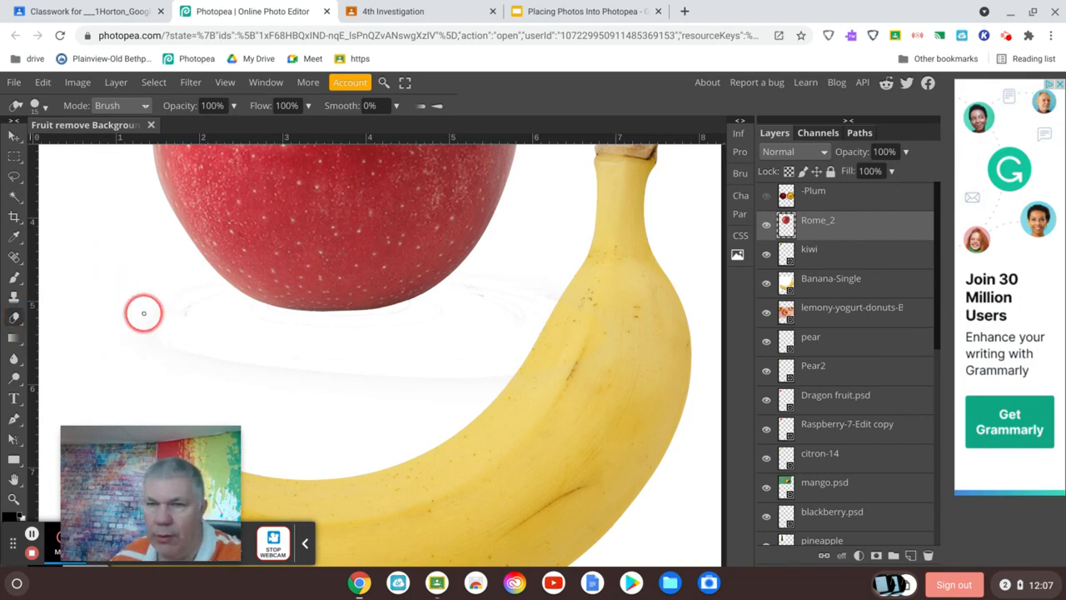
click(39, 108)
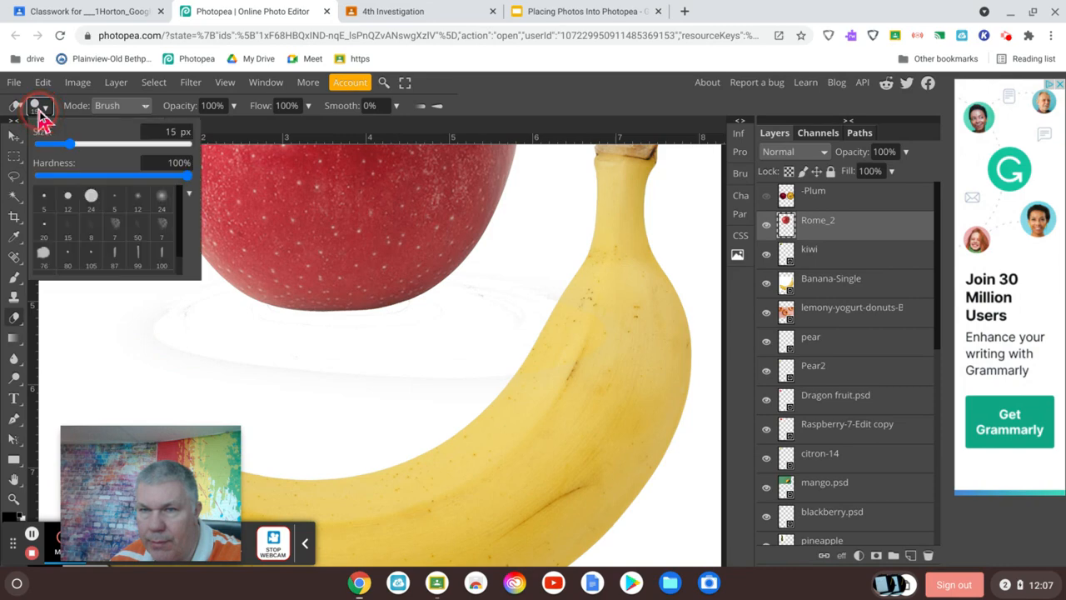
drag(81, 154, 125, 147)
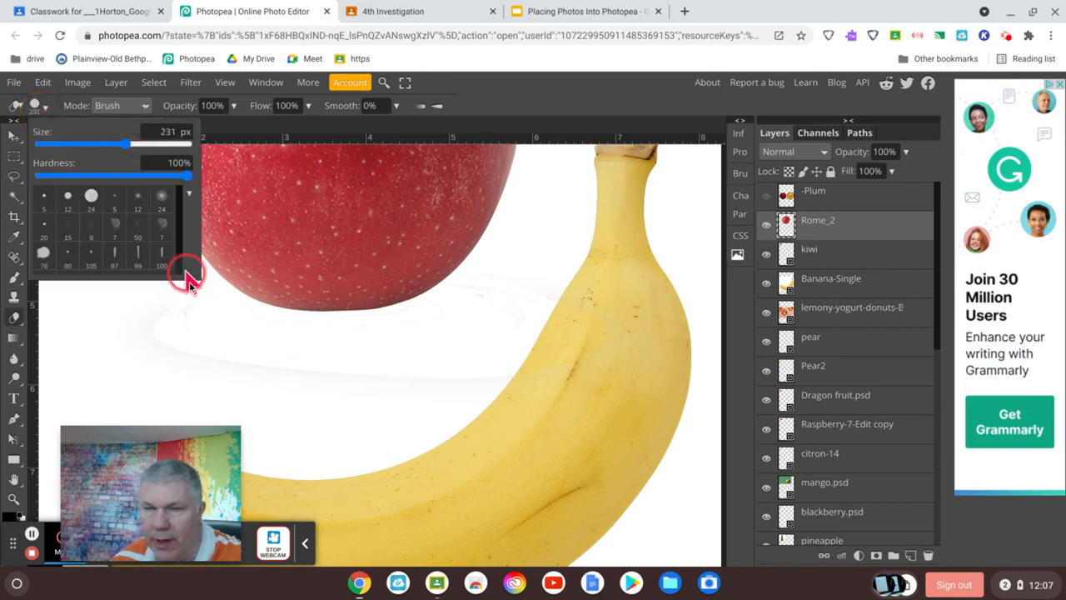
mouse_move(156, 332)
mouse_down()
mouse_move(180, 344)
mouse_move(188, 311)
mouse_move(197, 342)
mouse_move(257, 389)
mouse_move(492, 388)
mouse_move(543, 360)
mouse_move(541, 322)
mouse_move(473, 290)
mouse_move(532, 309)
mouse_move(496, 406)
mouse_move(291, 419)
mouse_move(475, 416)
mouse_up()
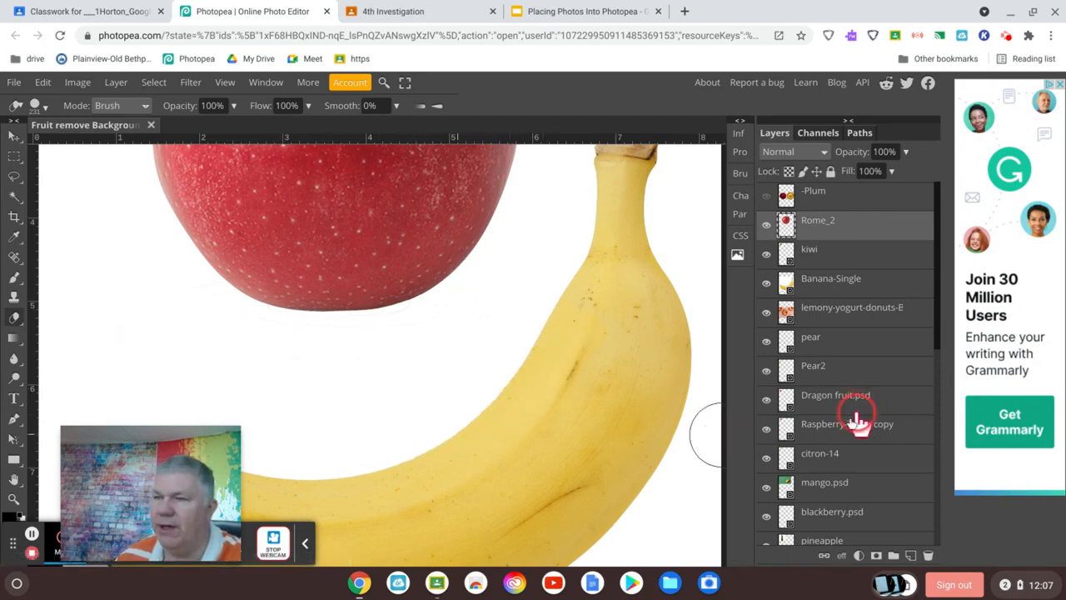
Check the whole page with the Background layer shown, and hide that layer again
scroll(844, 426, down, 3)
scroll(844, 426, down, 4)
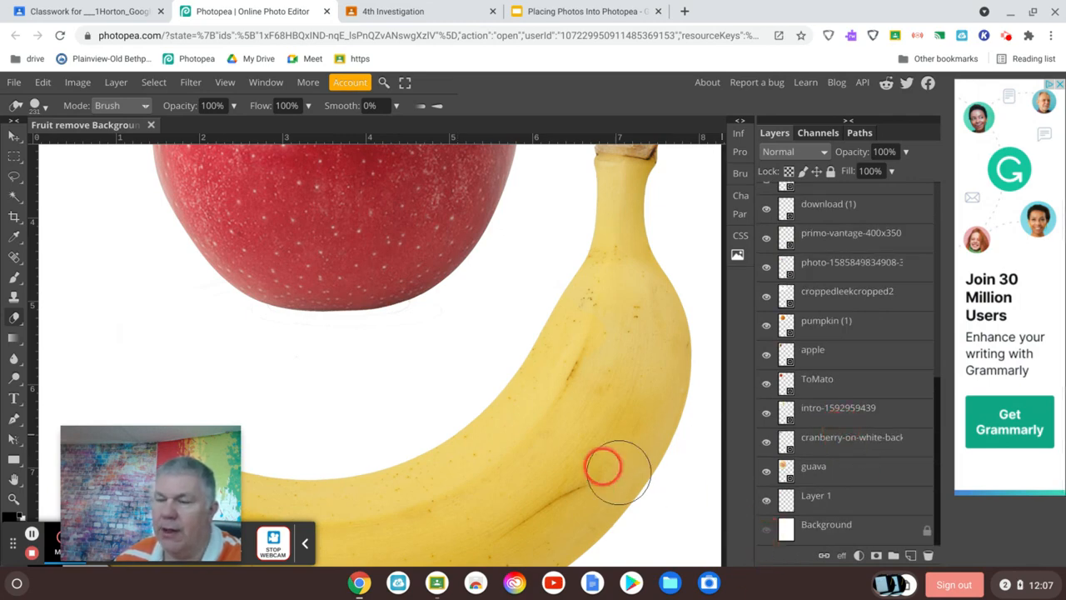
key(ctrl+plus)
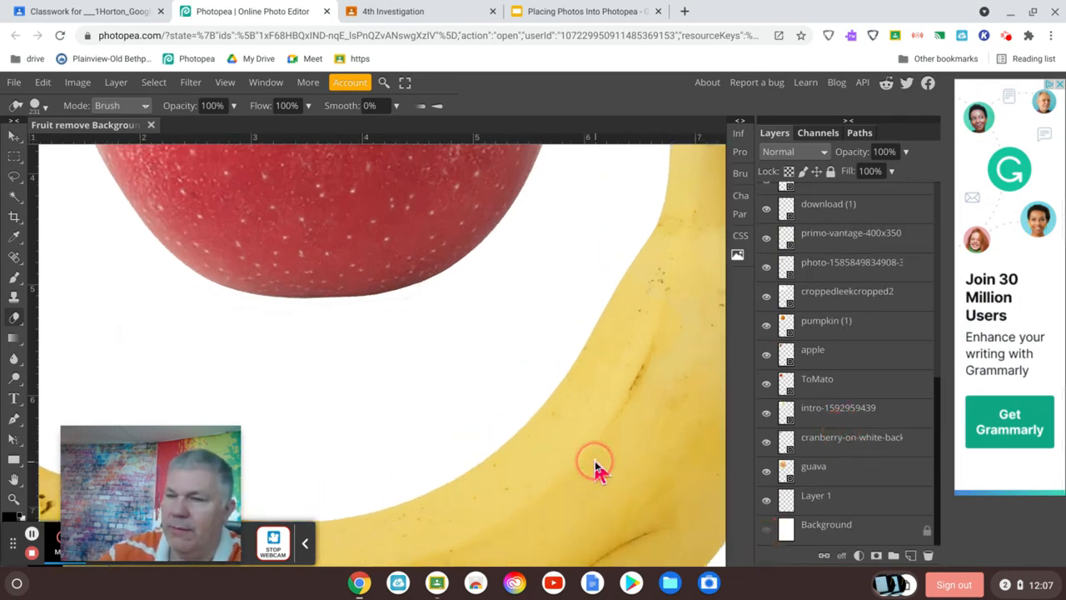
key(ctrl+0)
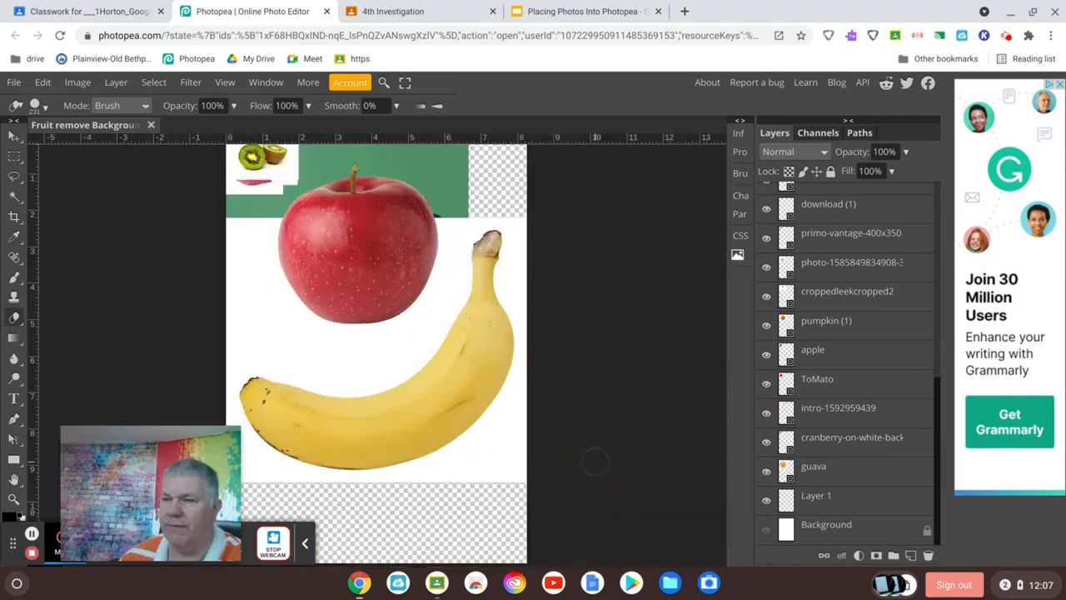
click(766, 529)
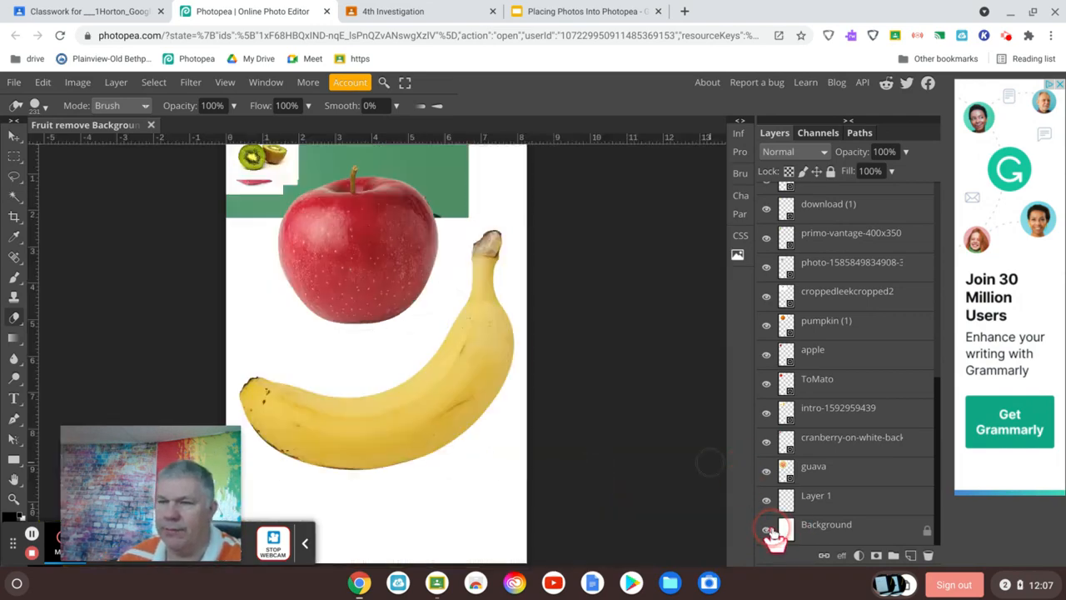
click(766, 530)
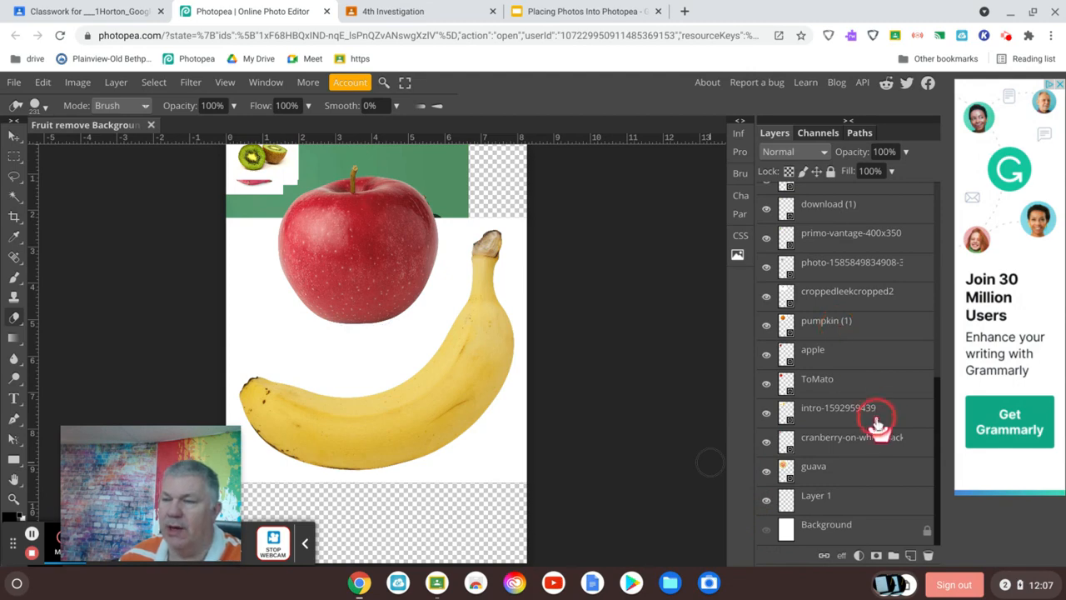
scroll(866, 428, up, 5)
scroll(841, 429, up, 1)
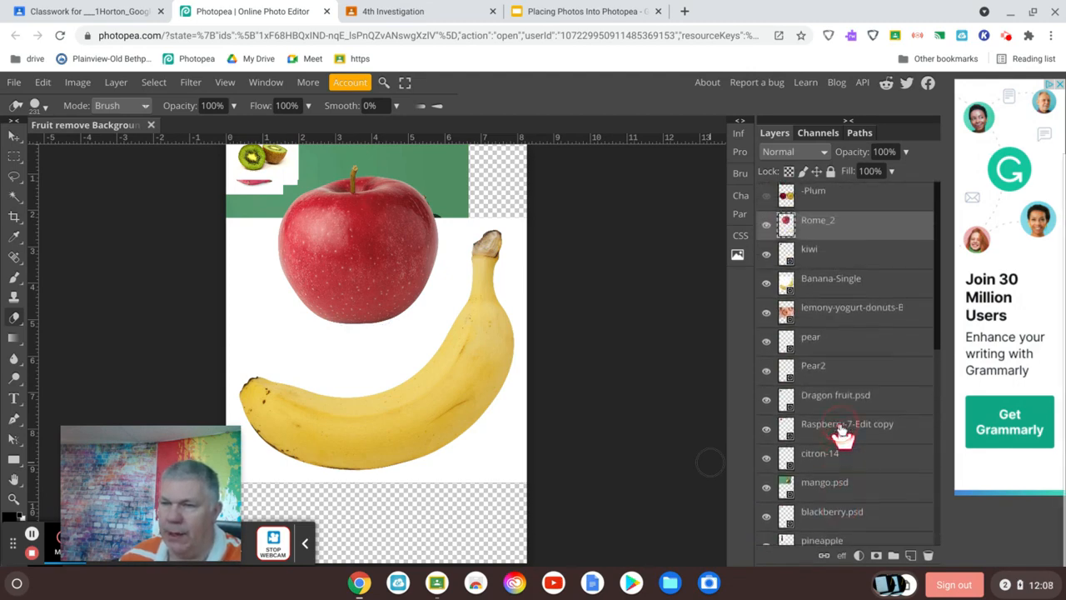
Hide the Rome_2 layer and rasterize the kiwi layer
click(766, 225)
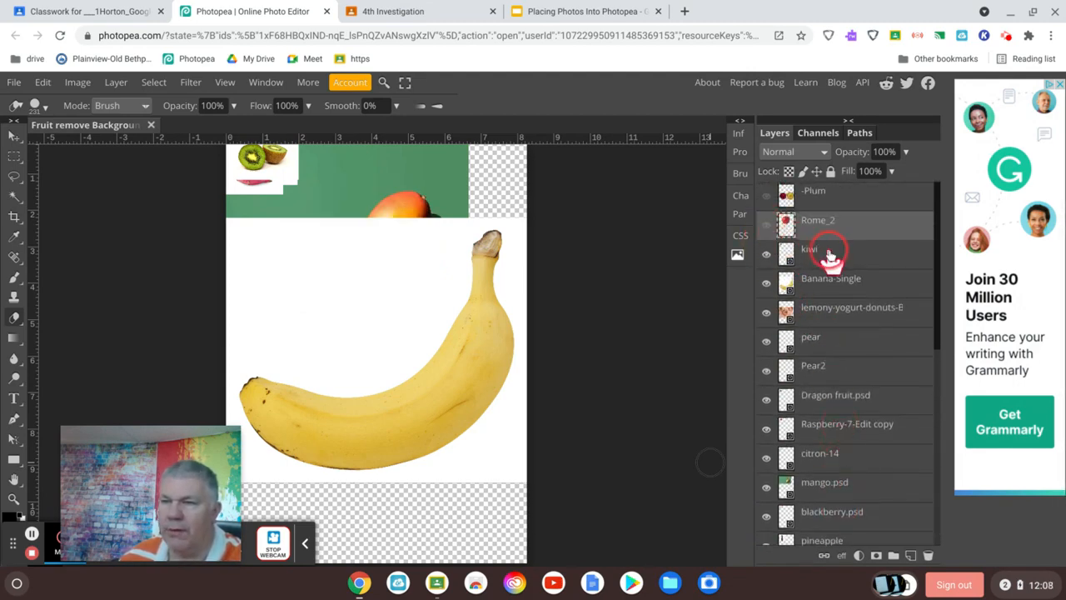
click(828, 256)
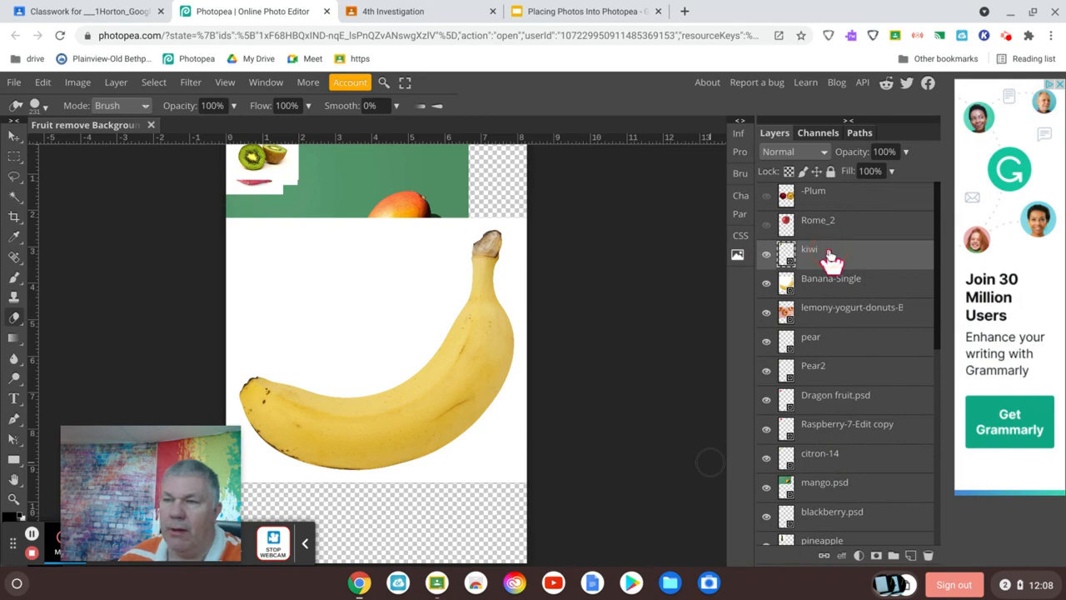
right_click(831, 258)
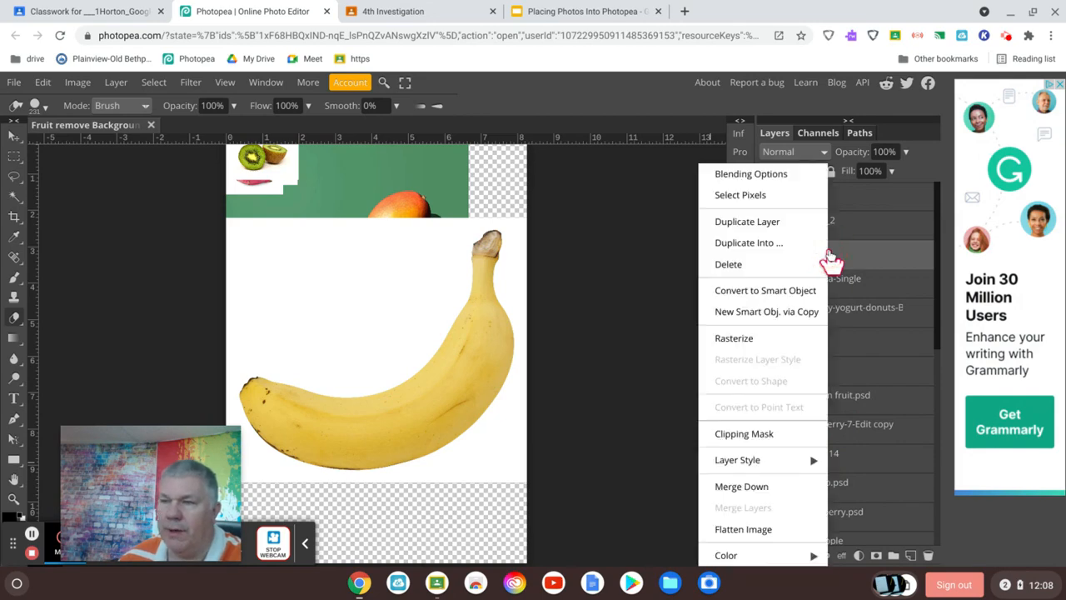
click(758, 345)
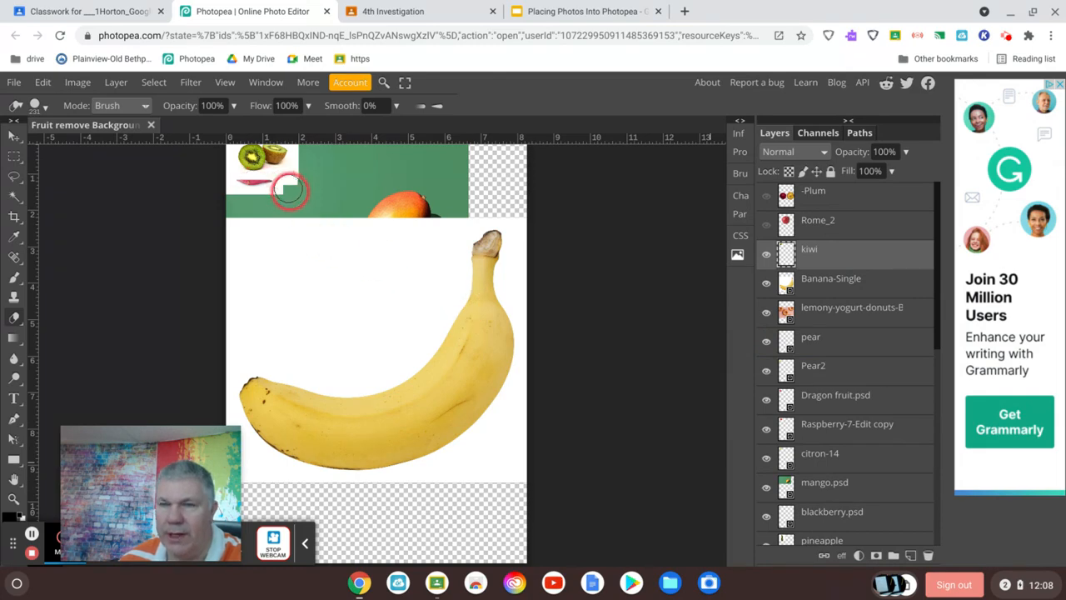
Scale the kiwi image up to about 351% width and 447% height, keeping its upper-left corner in place
scroll(289, 190, up, 1)
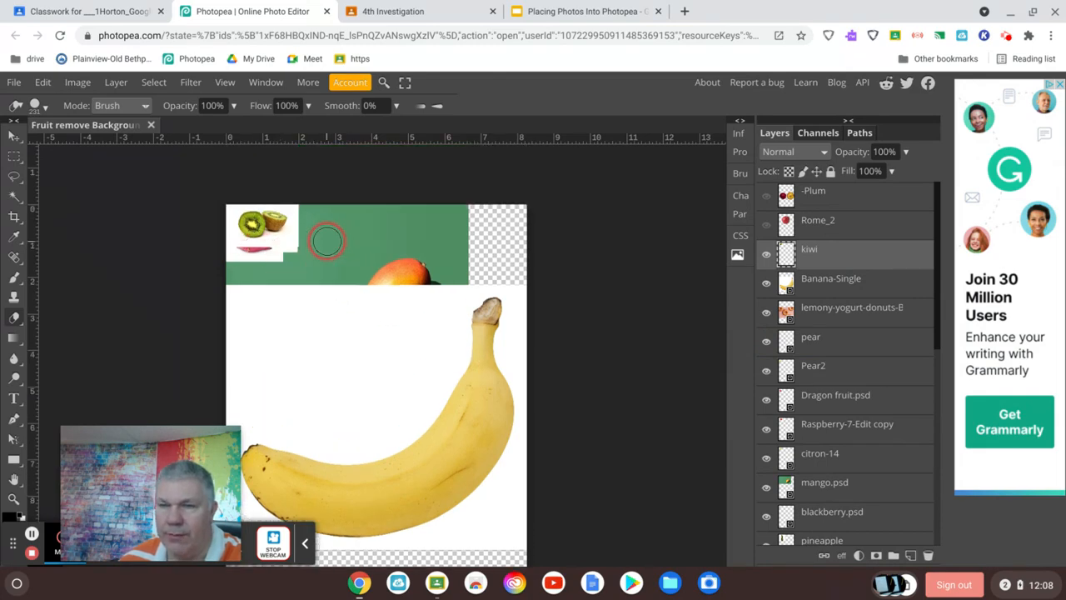
click(39, 85)
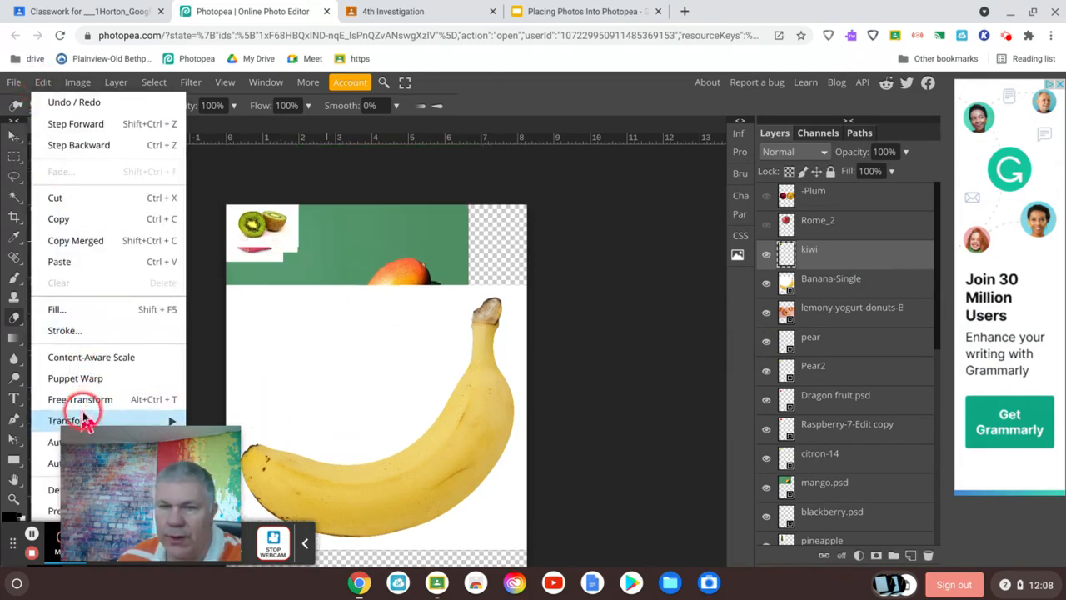
mouse_move(84, 419)
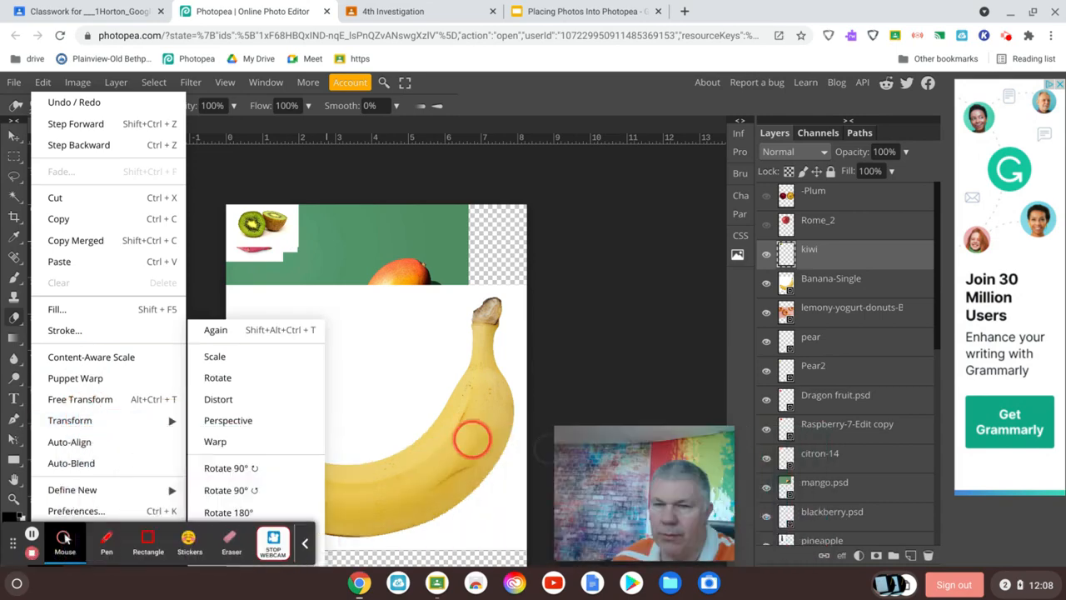
click(234, 355)
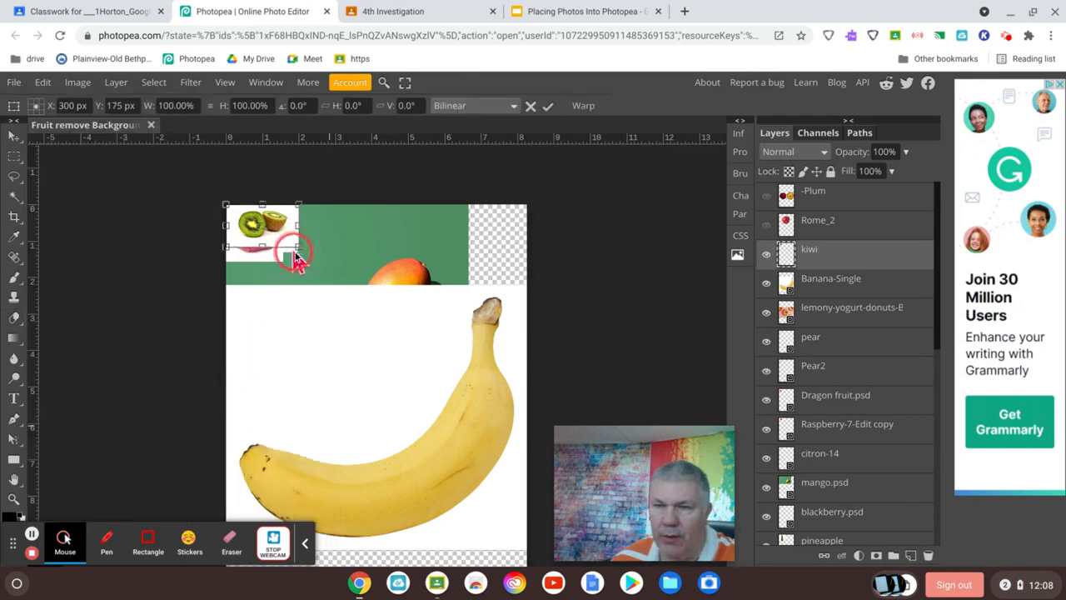
drag(297, 247, 479, 391)
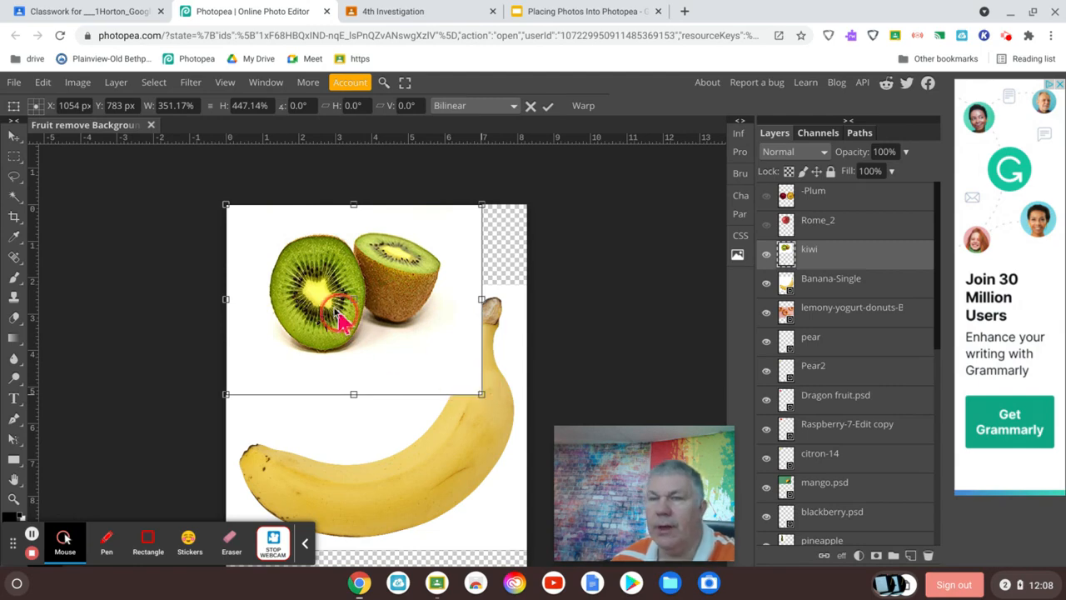
Remove the kiwi's white background and the shadow areas beneath the fruit using repeated Magic Wand selections
click(15, 196)
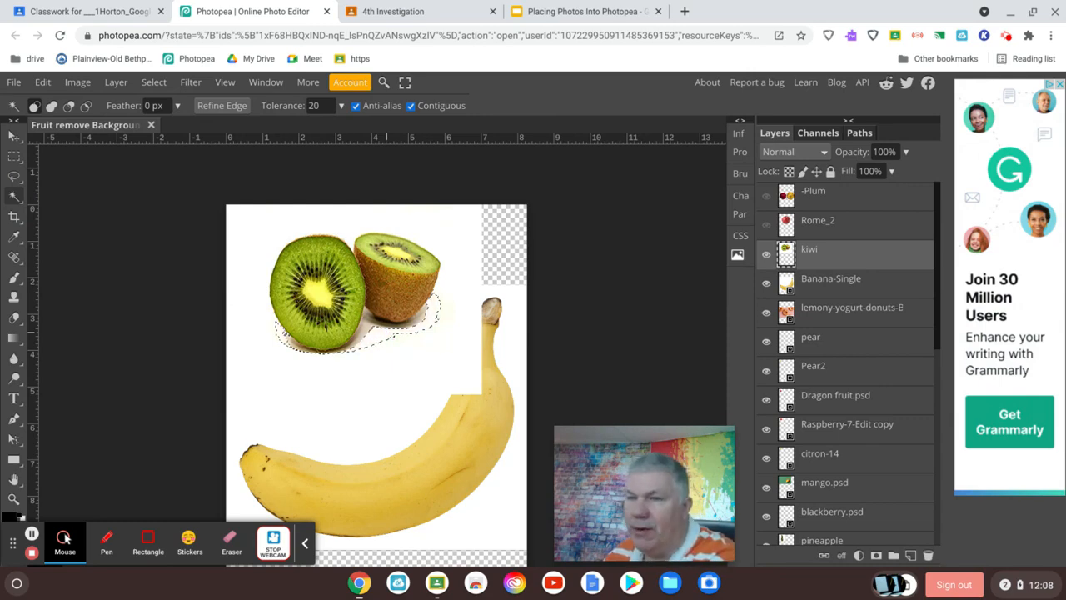
click(403, 353)
key(Delete)
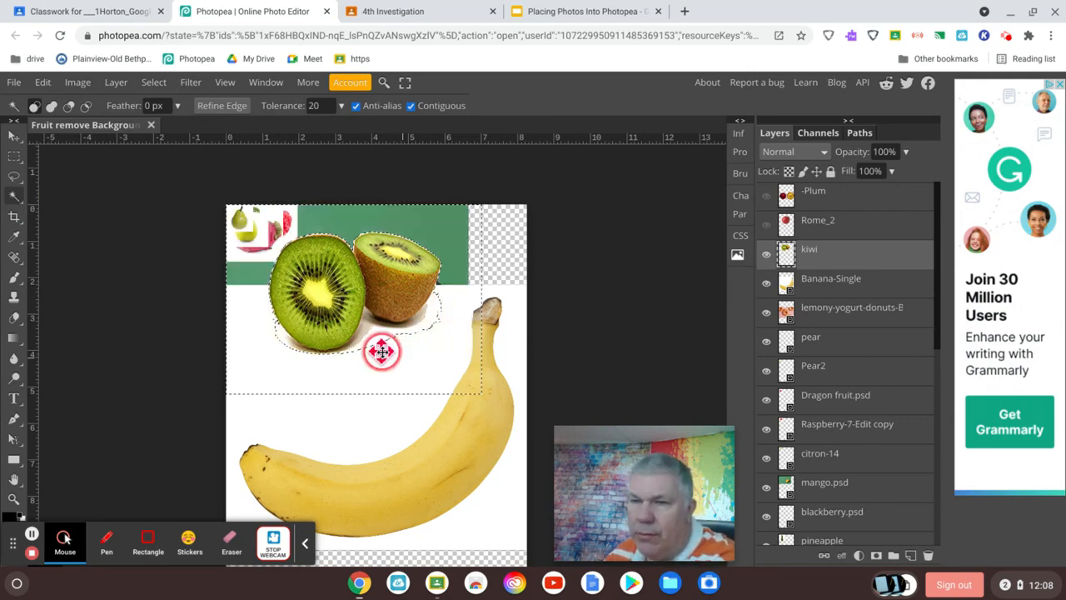
click(367, 331)
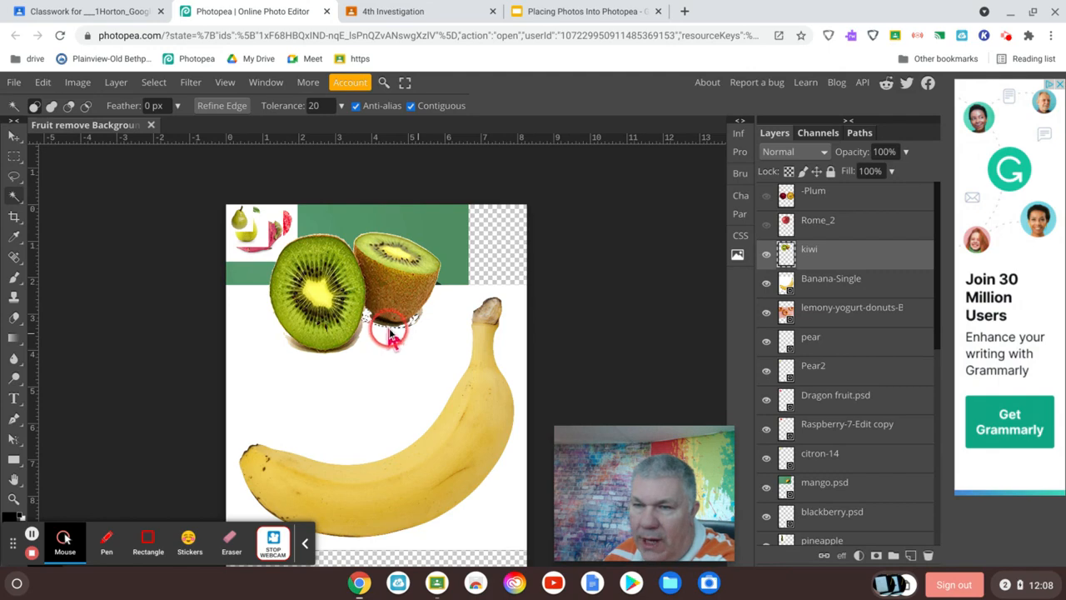
click(378, 325)
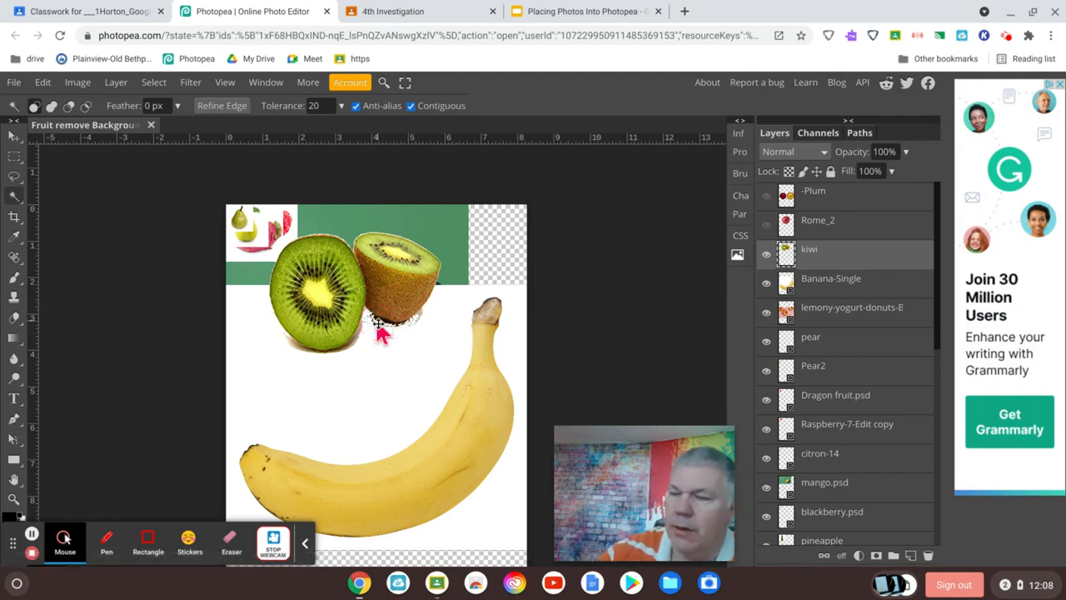
Try to delete the remaining shadow beneath the sliced kiwi half with the Magic Wand, and undo the deletion
scroll(381, 333, up, 3)
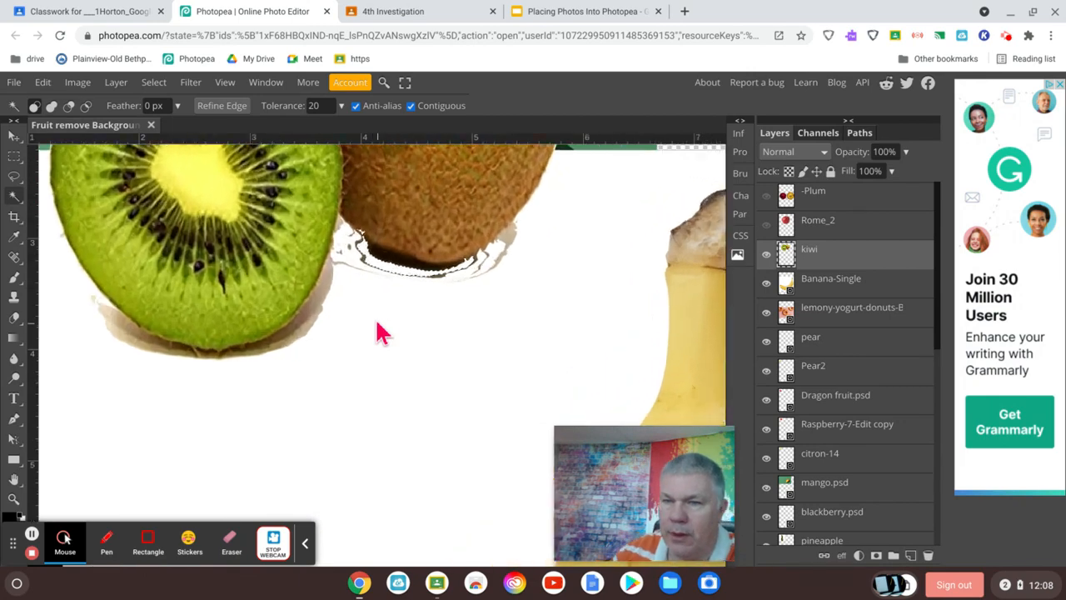
click(312, 327)
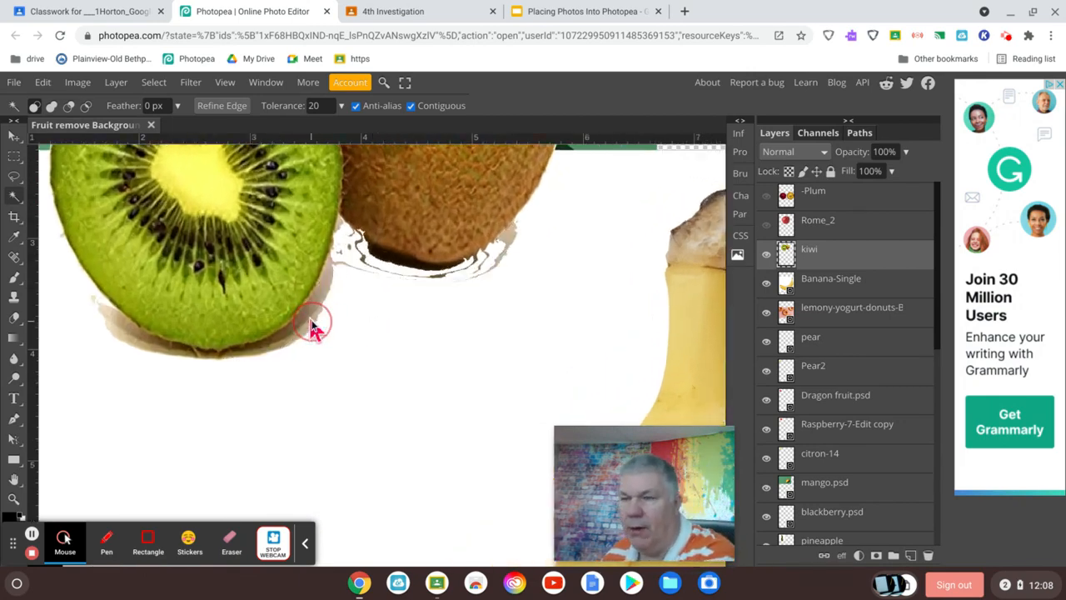
key(Delete)
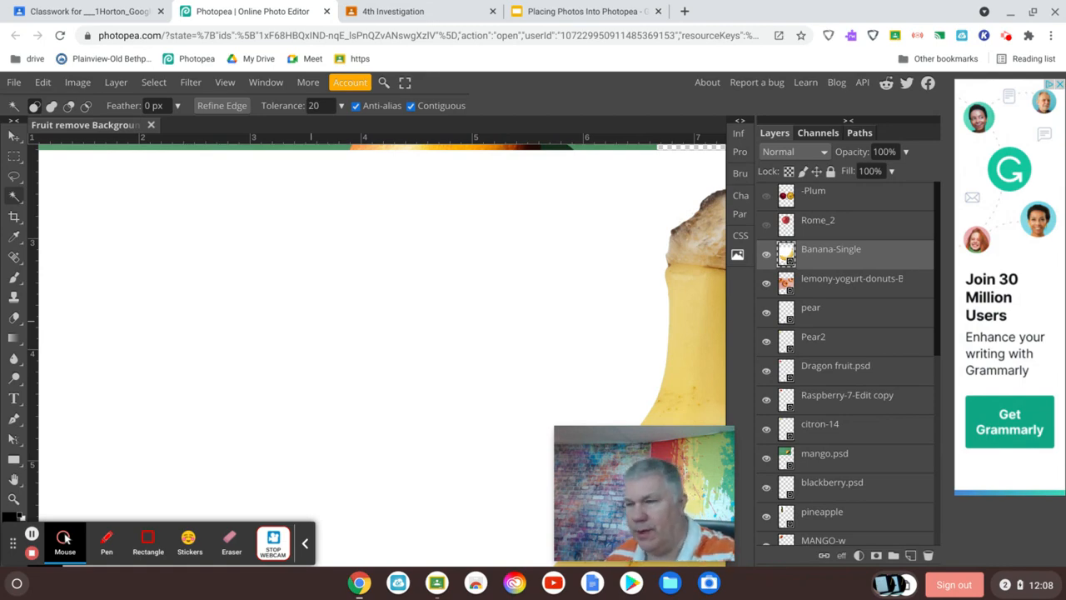
key(ctrl+z)
Hide the kiwi layer and rasterize all layers from kiwi down through guava together
click(636, 321)
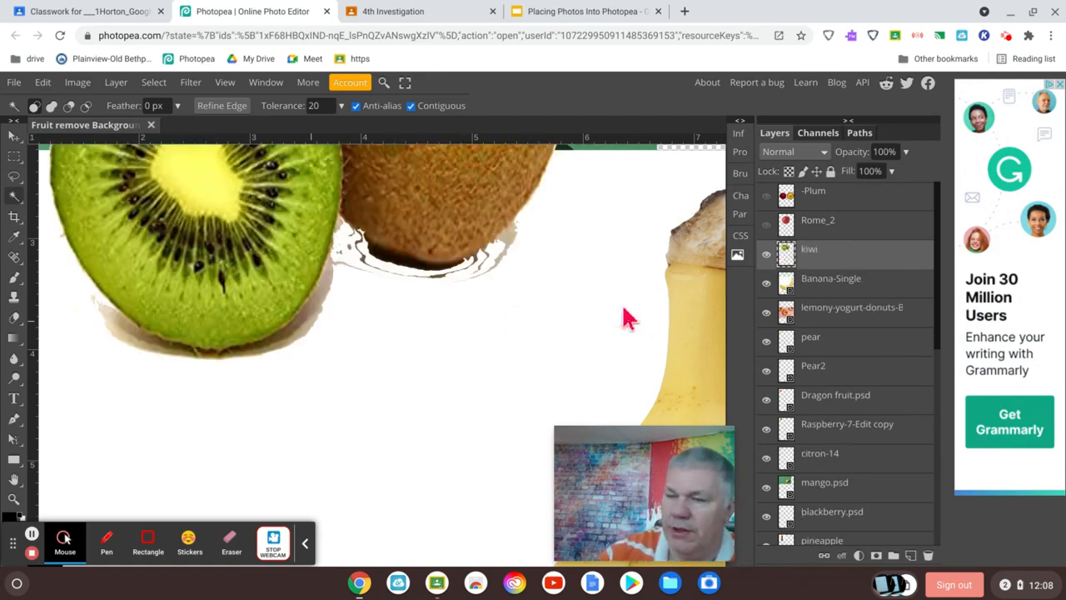
key(ctrl+0)
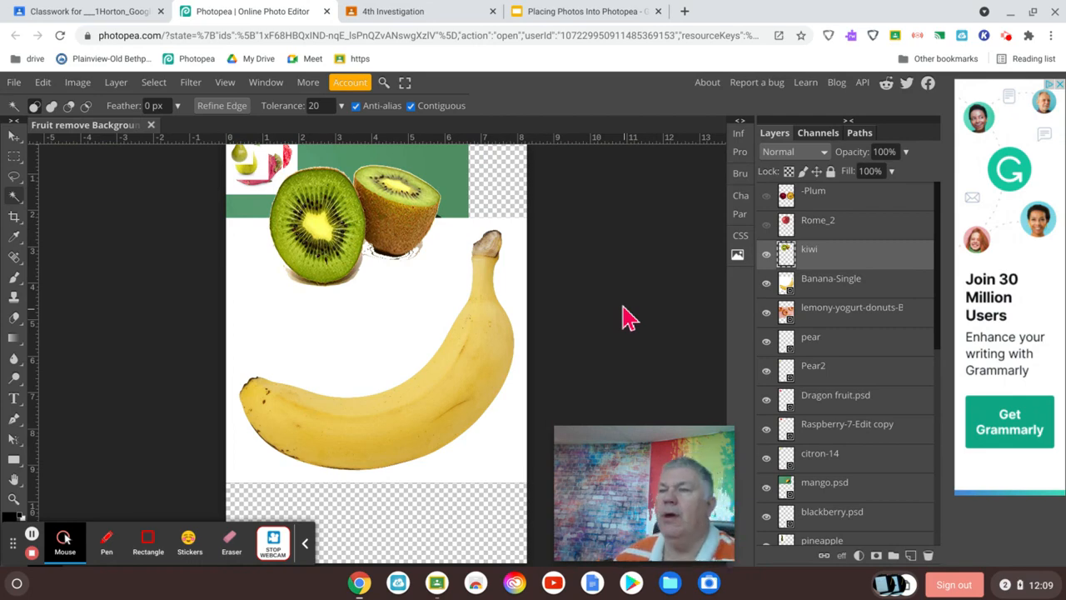
click(766, 253)
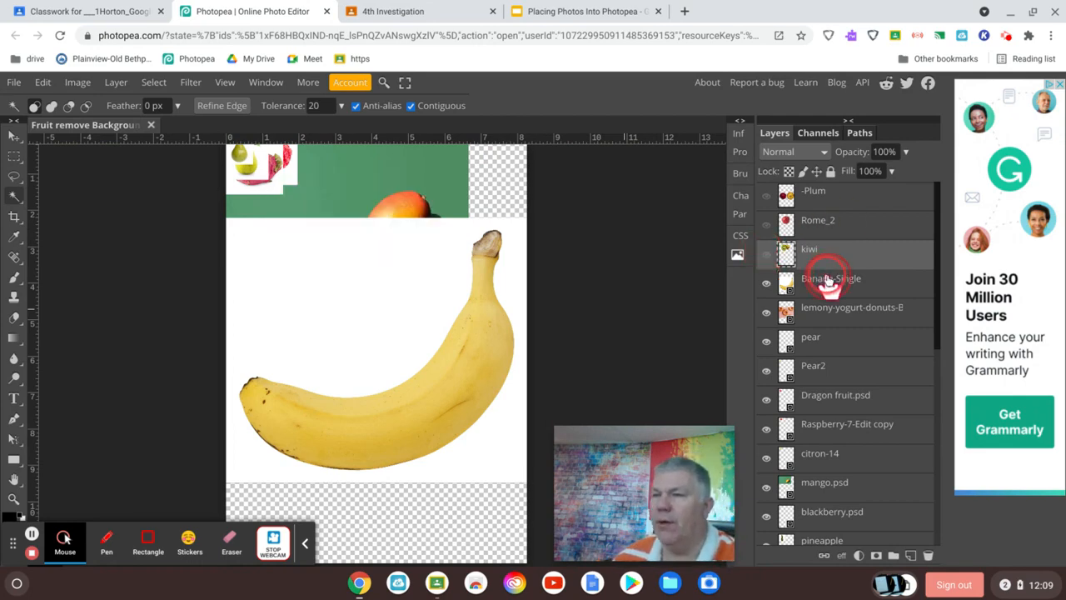
scroll(832, 292, down, 3)
scroll(835, 298, down, 3)
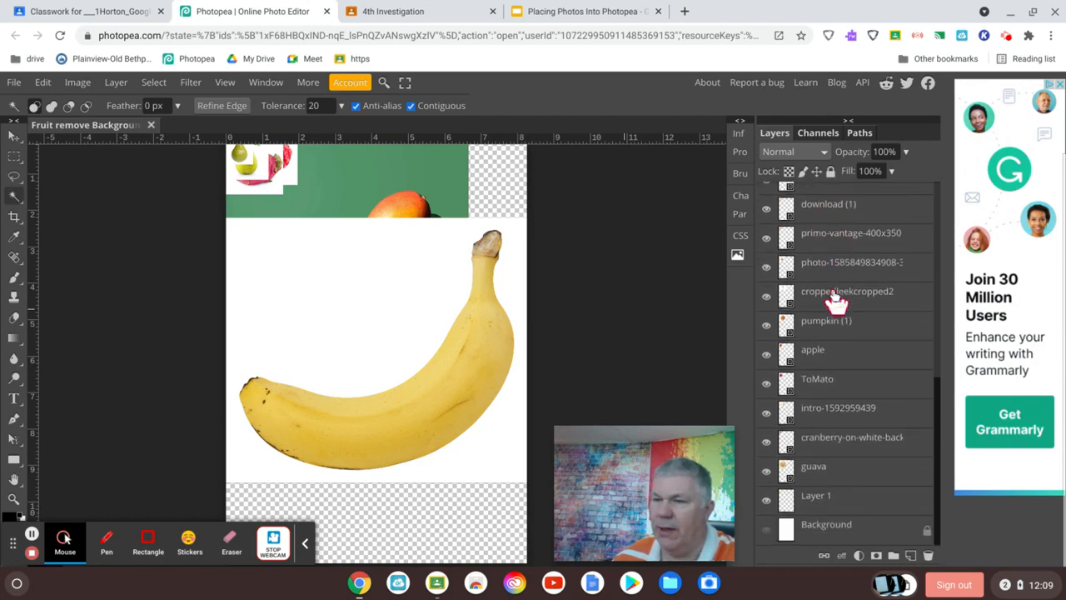
key(shift)
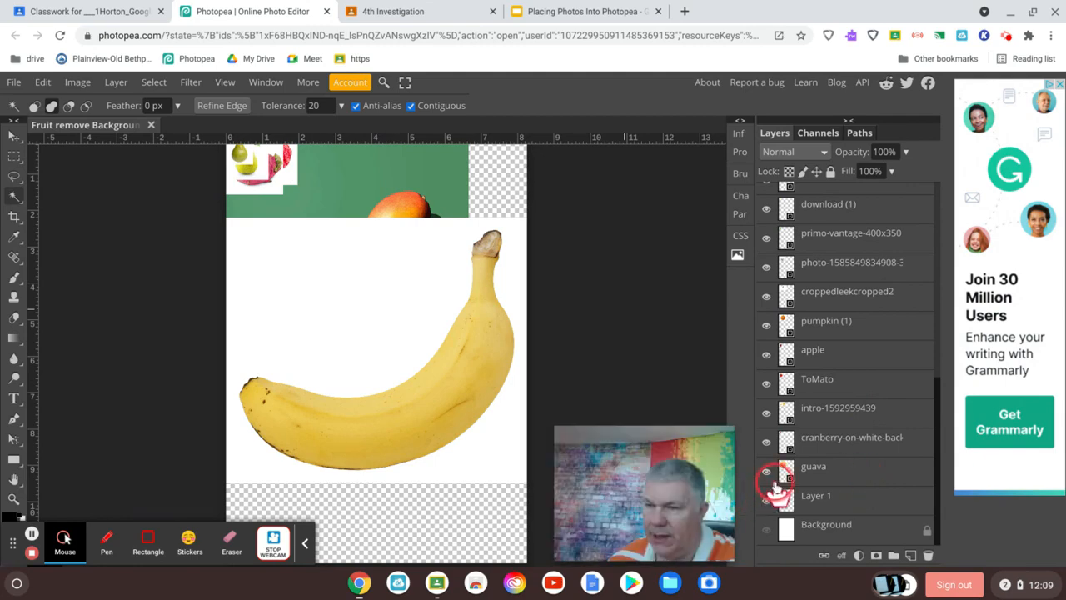
shift+click(830, 468)
right_click(871, 431)
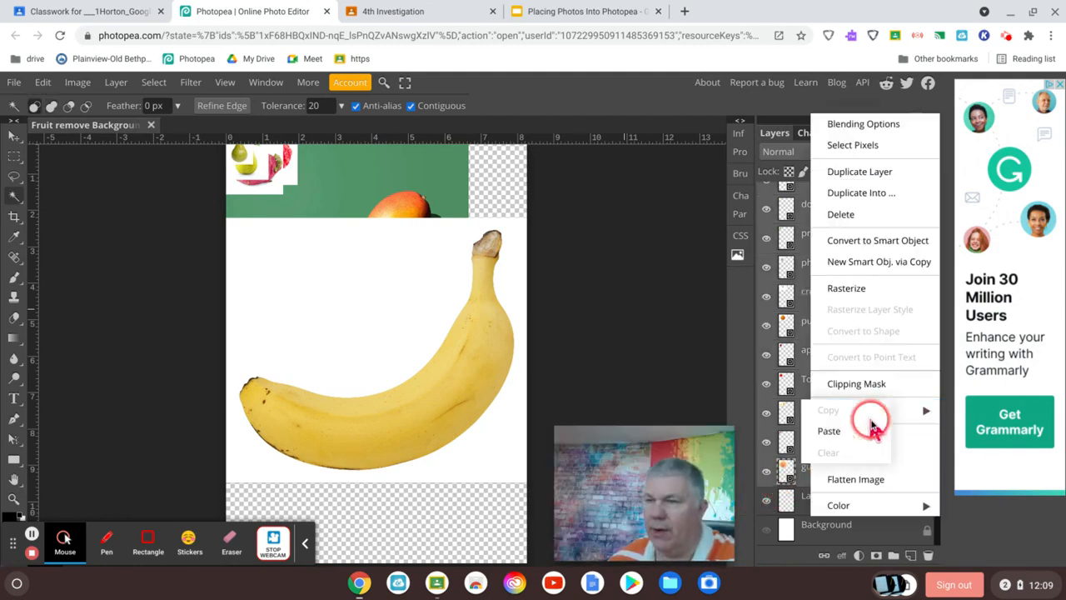
click(847, 290)
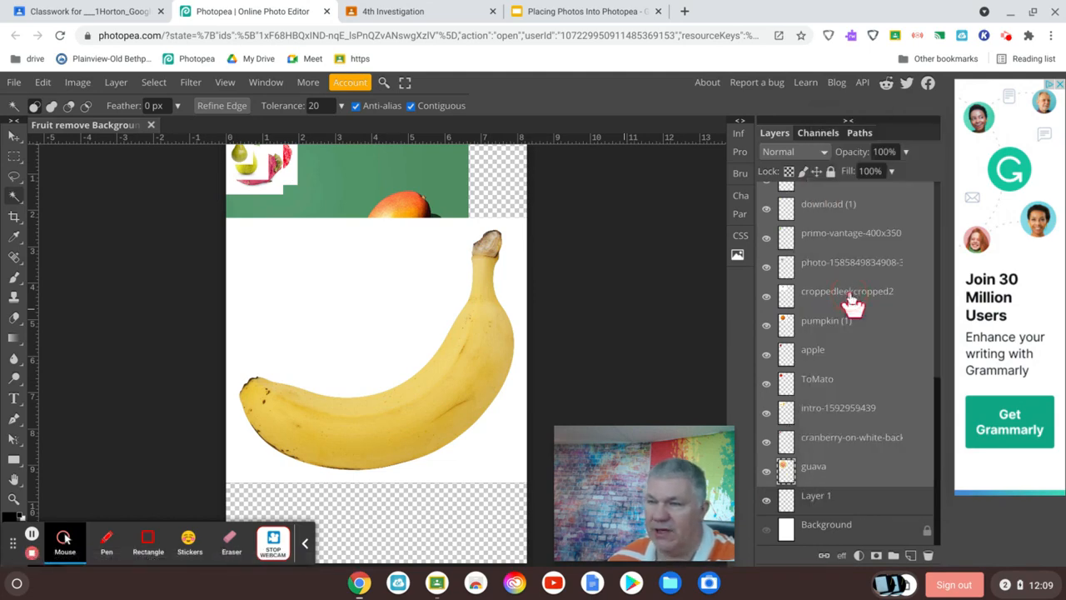
Select only the Banana-Single layer and remove its white background using a Magic Wand selection
scroll(851, 304, up, 3)
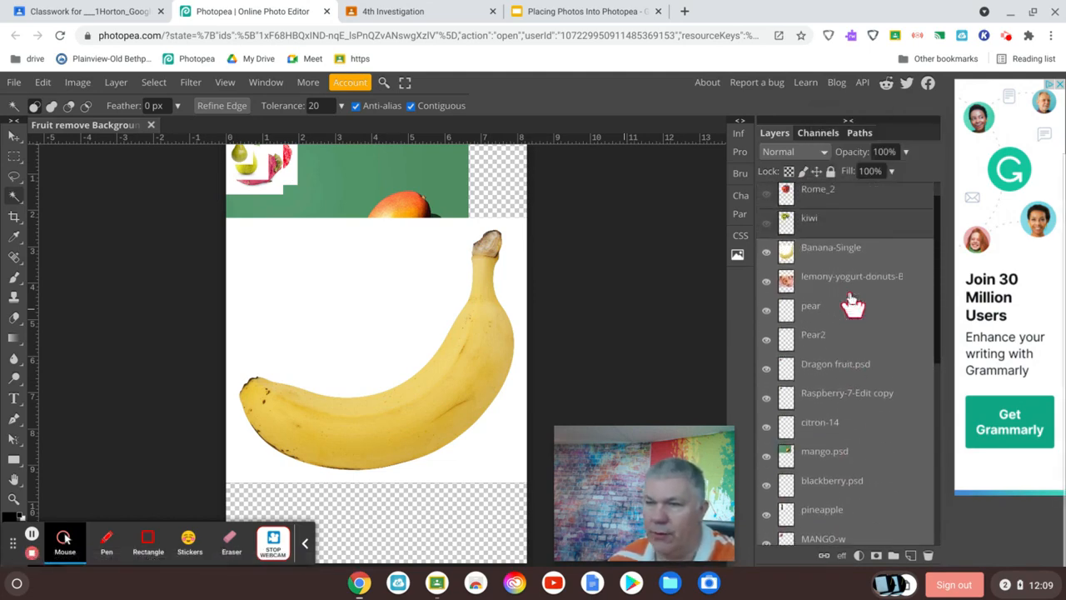
click(304, 290)
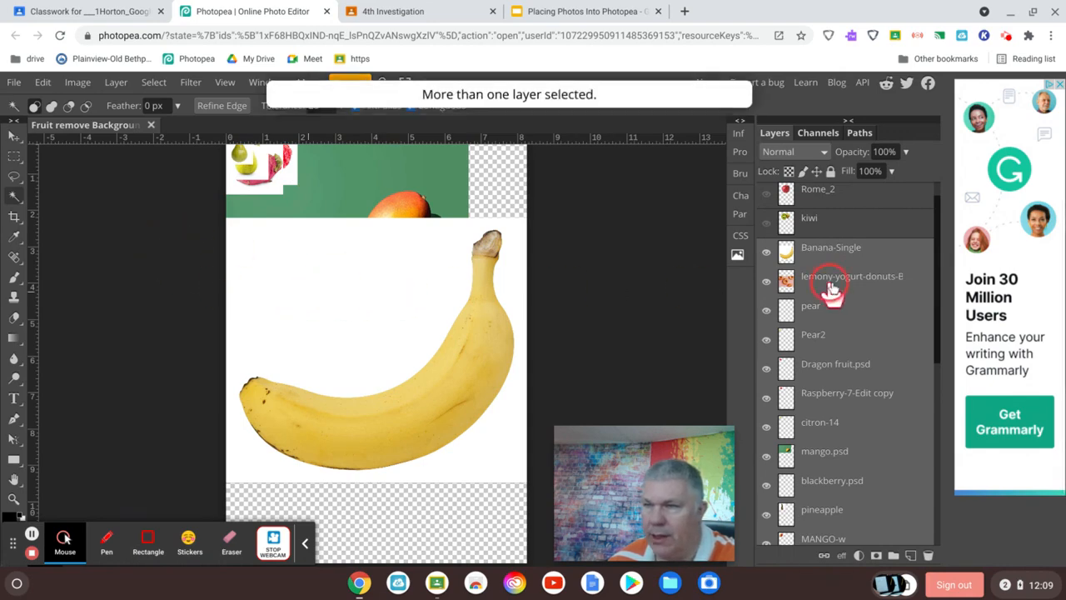
click(866, 254)
click(394, 307)
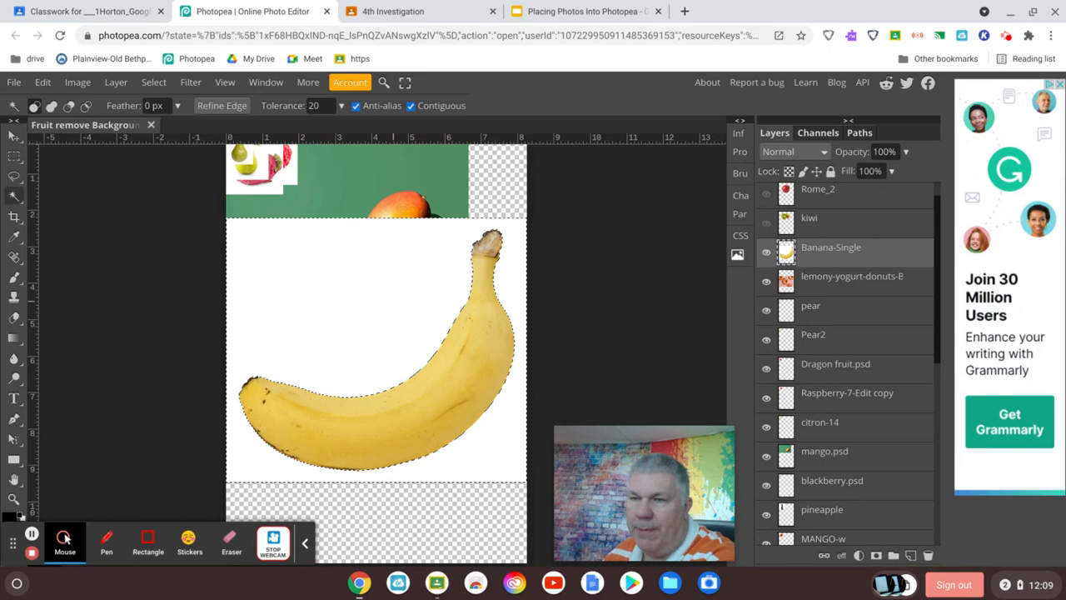
key(Delete)
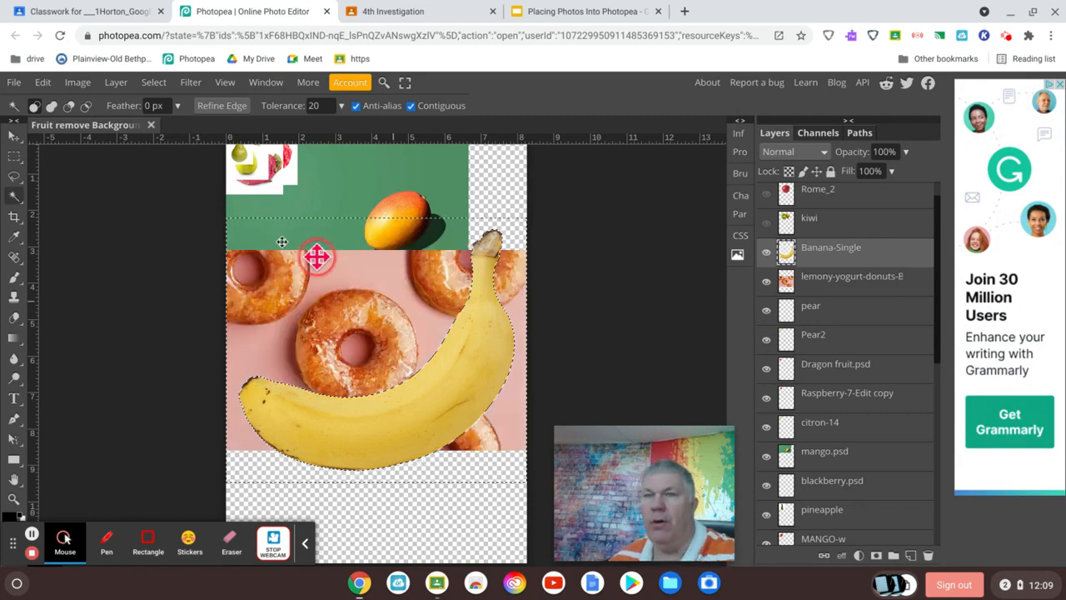
Save the document to Google Drive and check which account is signed in
click(17, 83)
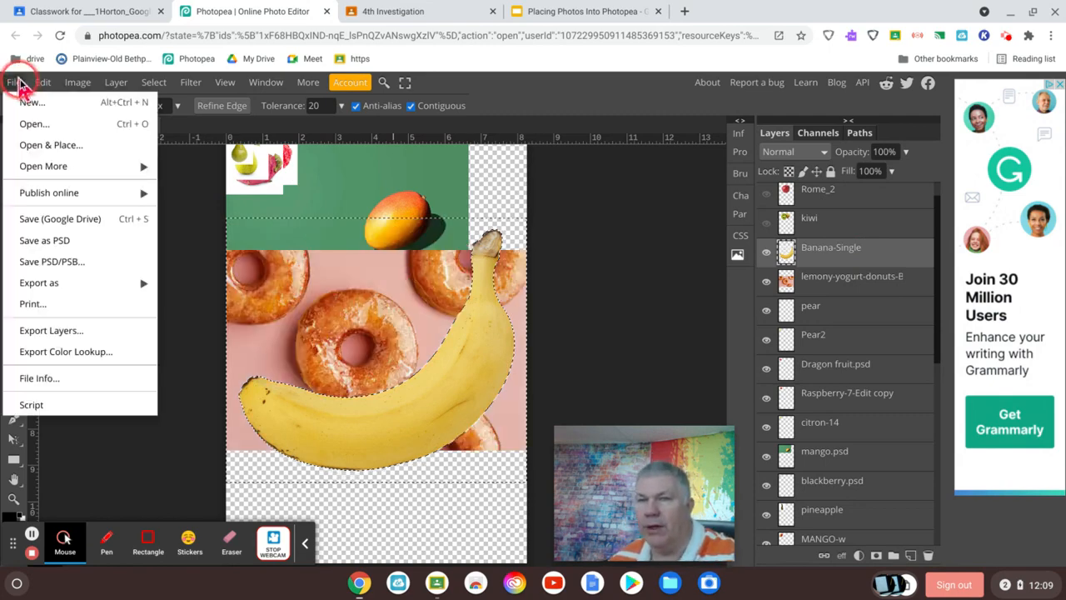
click(67, 218)
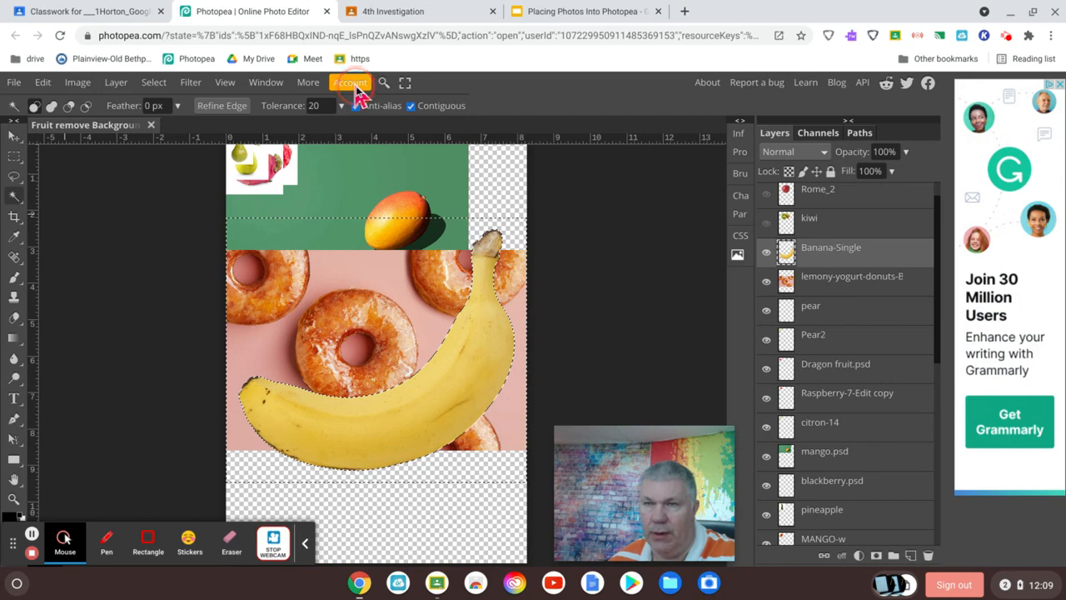
click(353, 85)
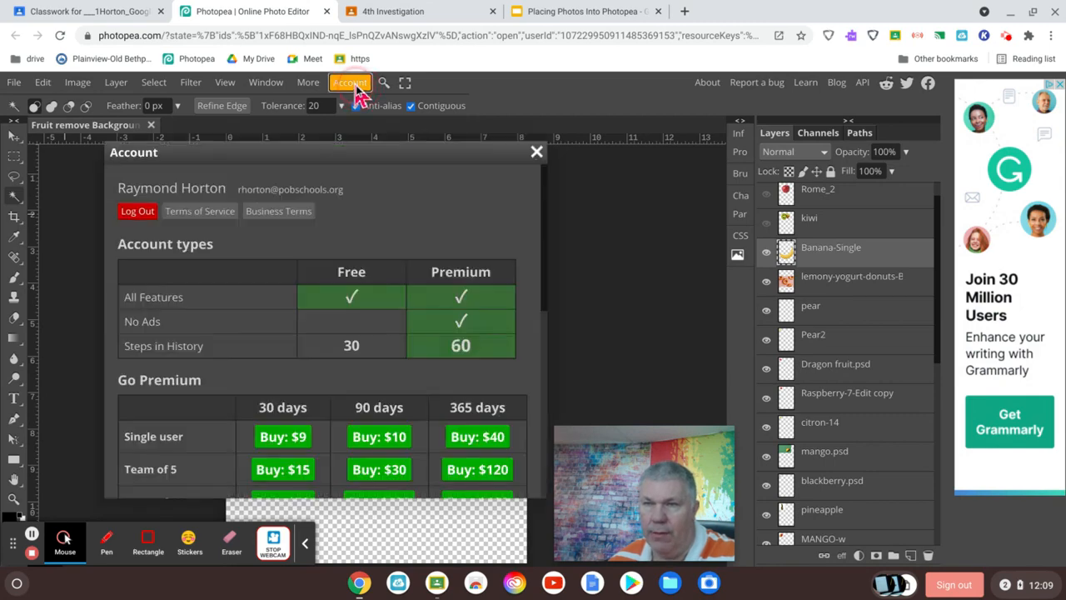
click(536, 153)
Save a PSD copy of the document to the Downloads folder as Fruit remove Background (3).psd
click(14, 82)
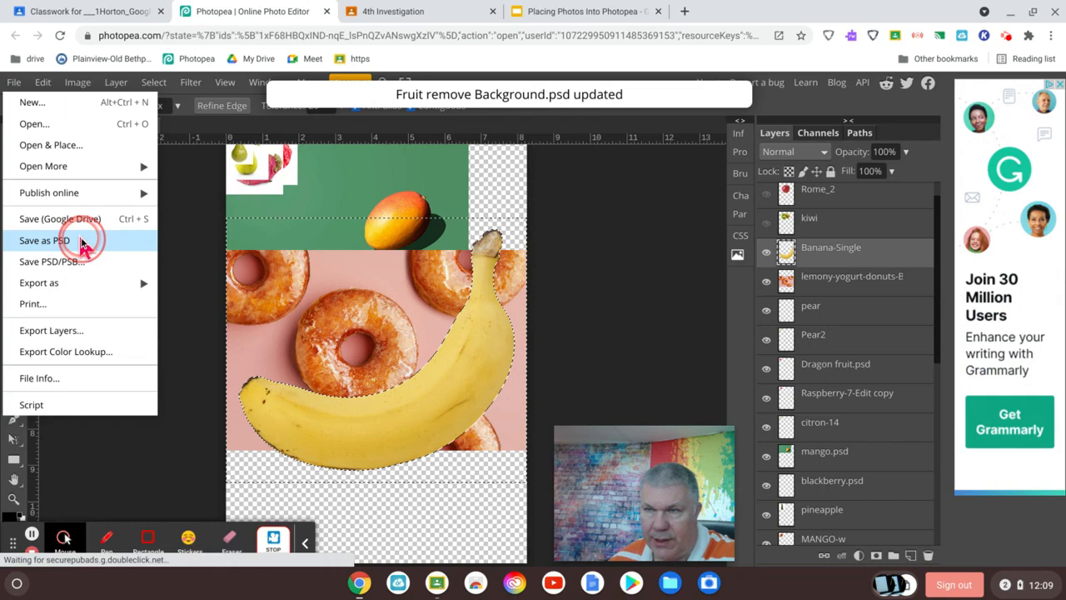
click(83, 241)
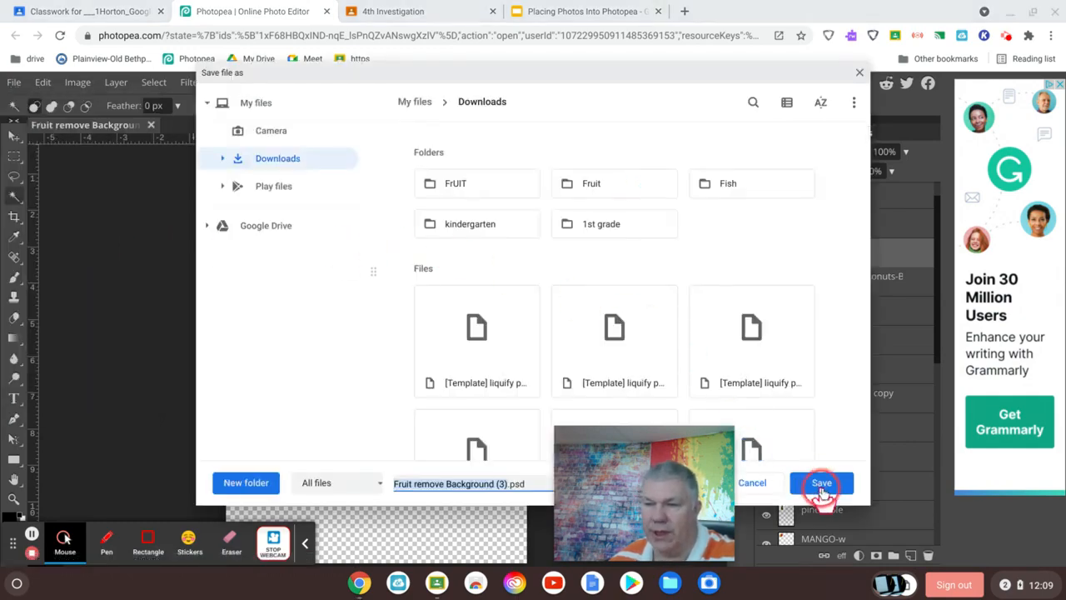
click(819, 483)
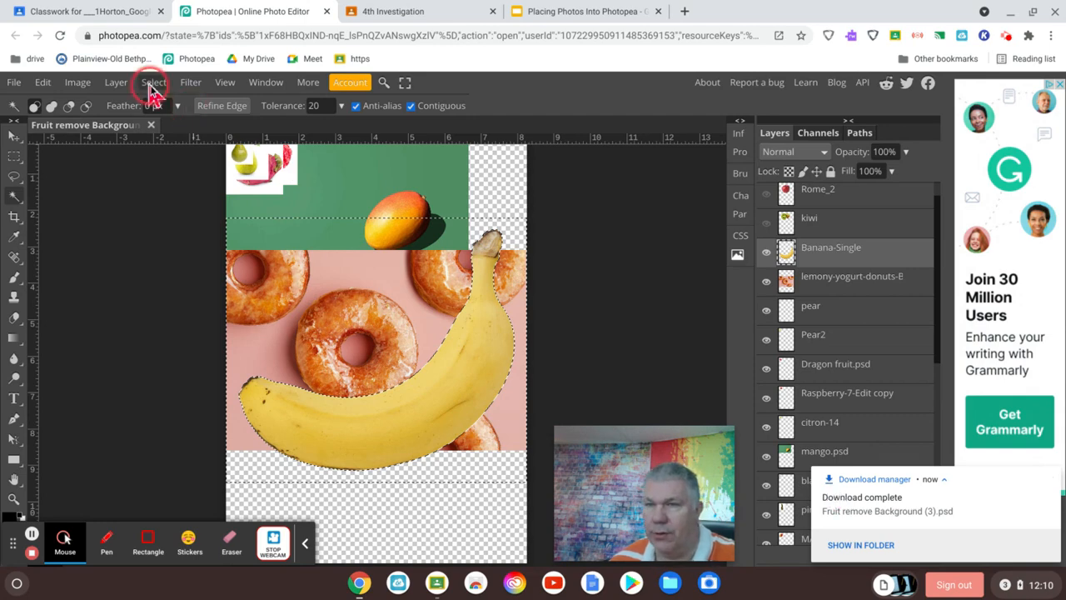
Switch to the 4th Investigation assignment in Google Classroom and attach the Fruit remove Background file from Google Drive
click(545, 11)
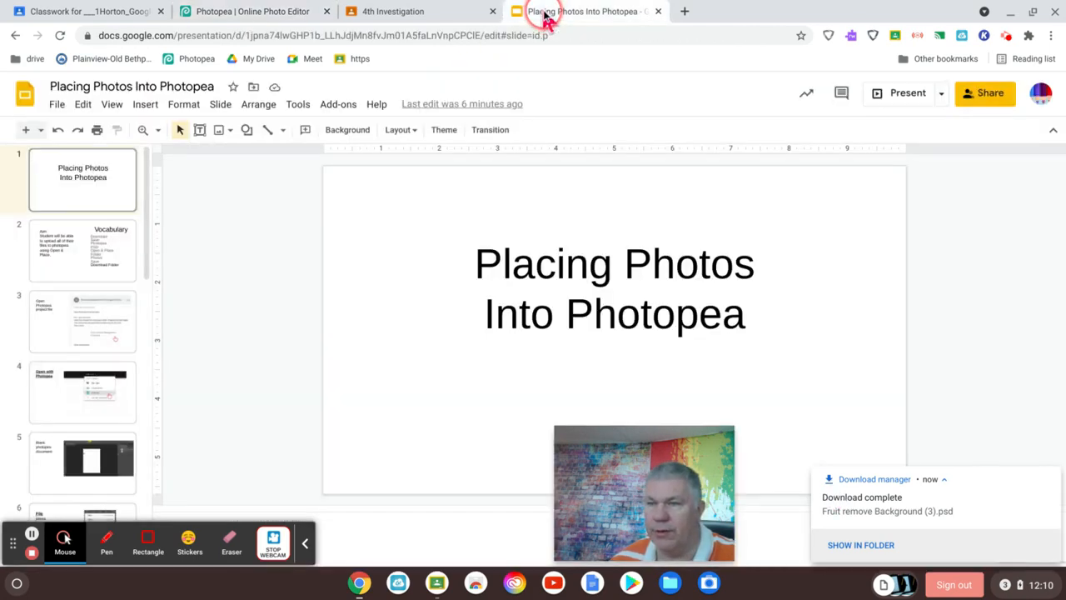
click(450, 12)
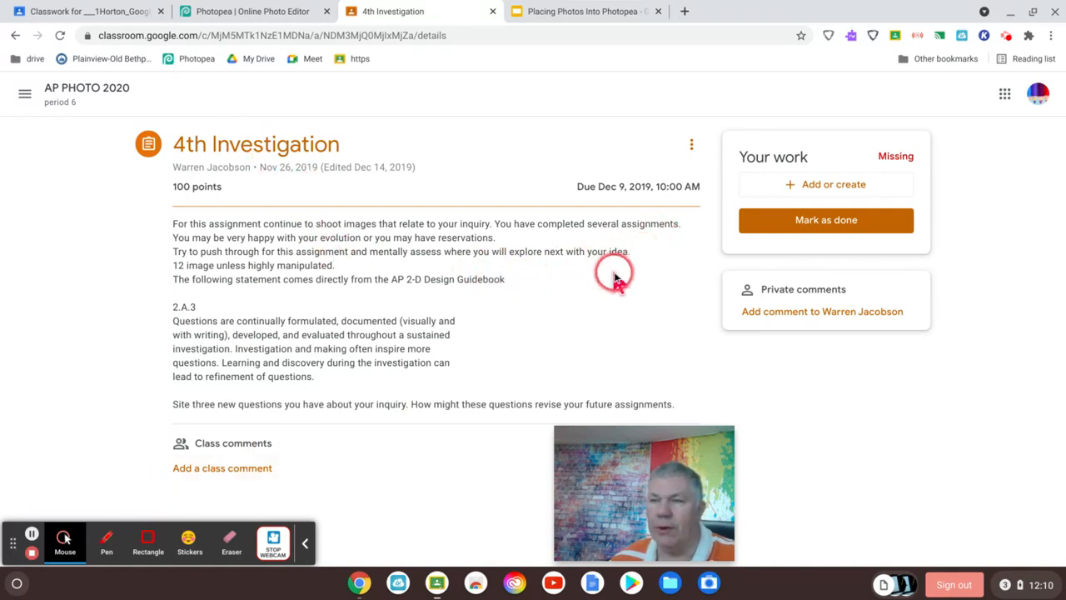
click(824, 186)
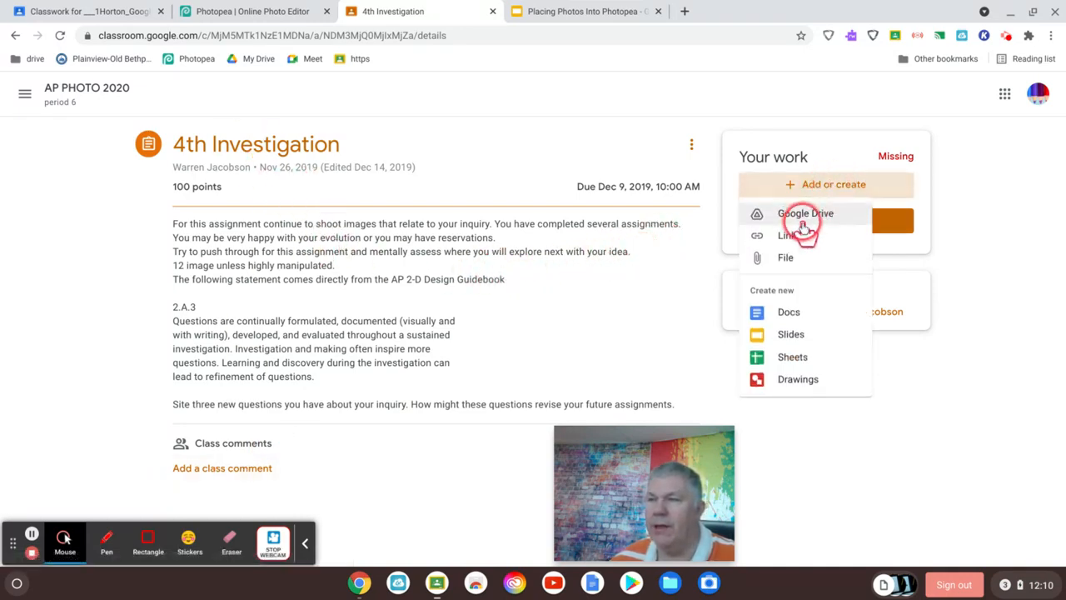
click(824, 215)
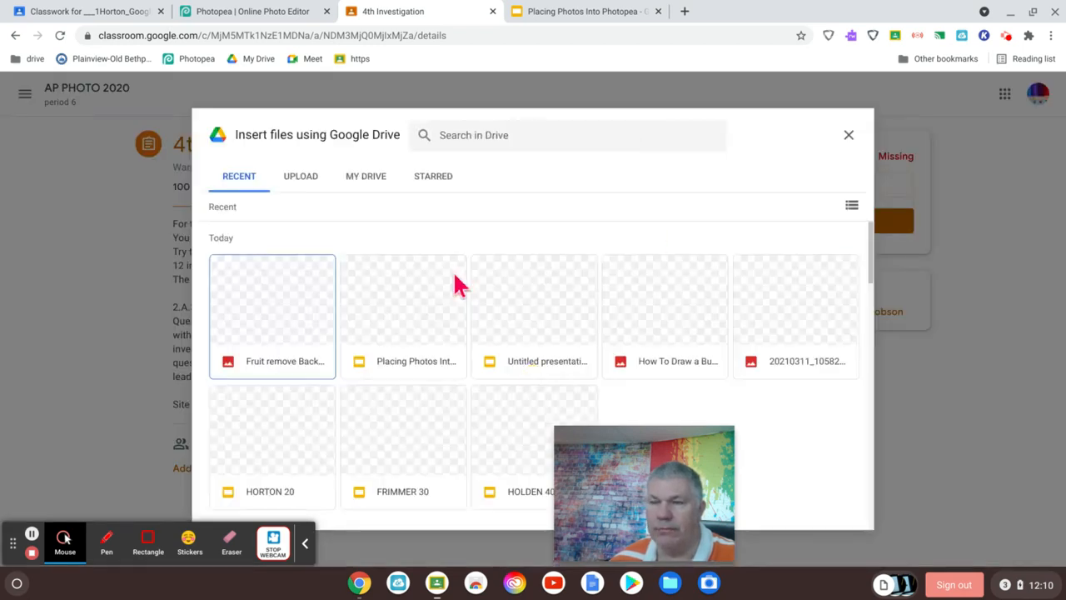
click(510, 380)
click(262, 325)
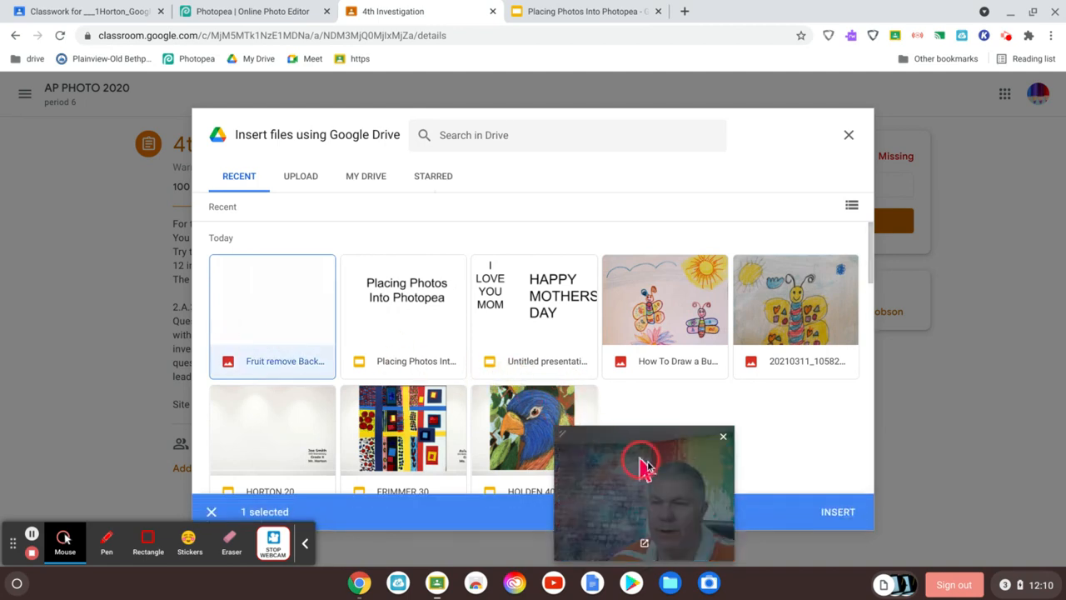
click(843, 510)
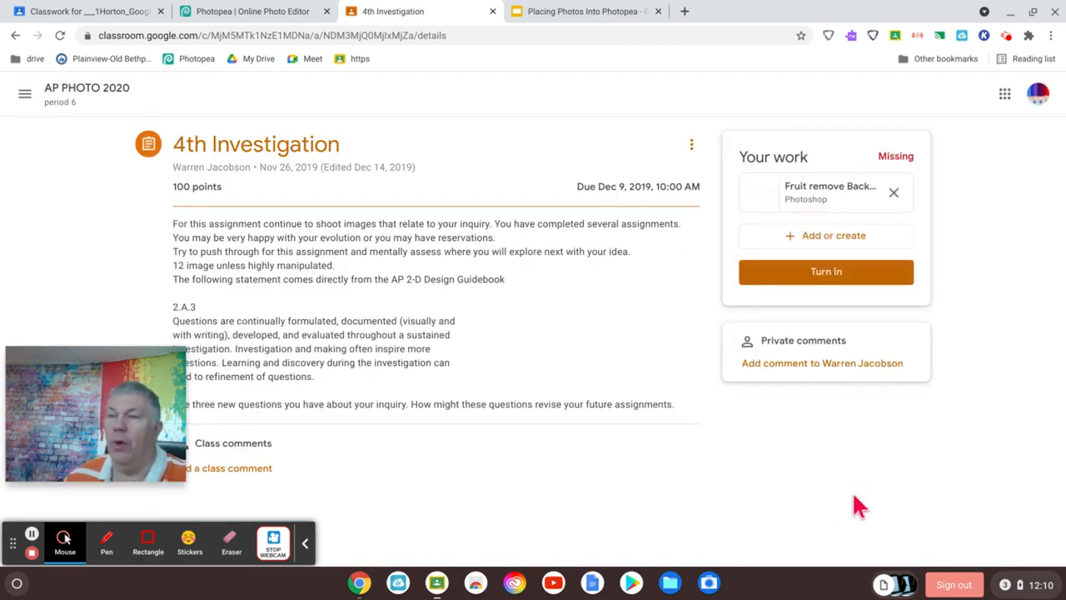
Turn in the 4th Investigation assignment with Fruit remove Background.psd attached
click(829, 207)
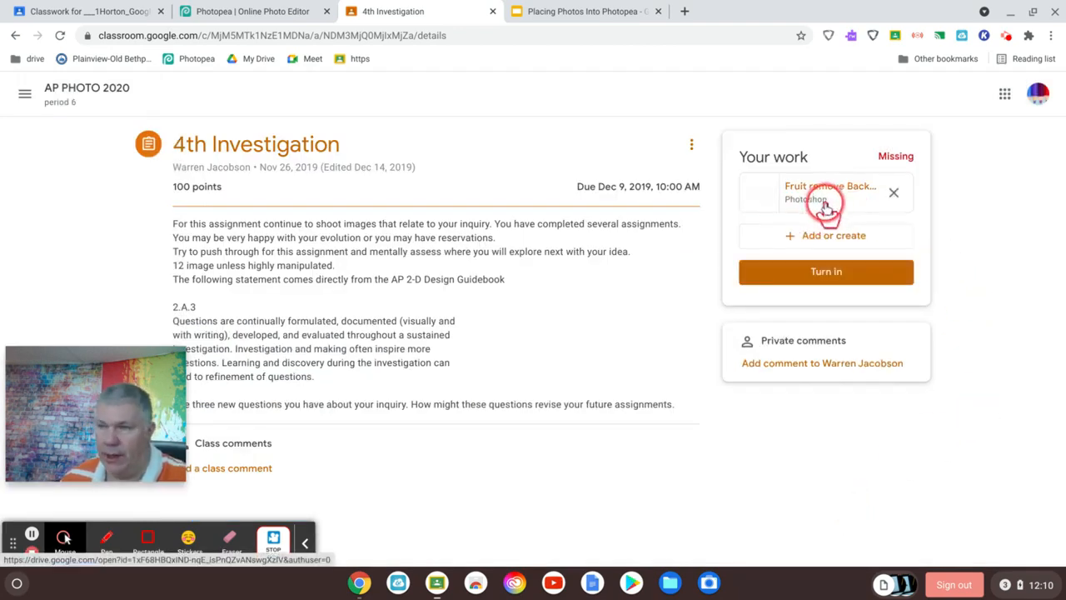
click(827, 275)
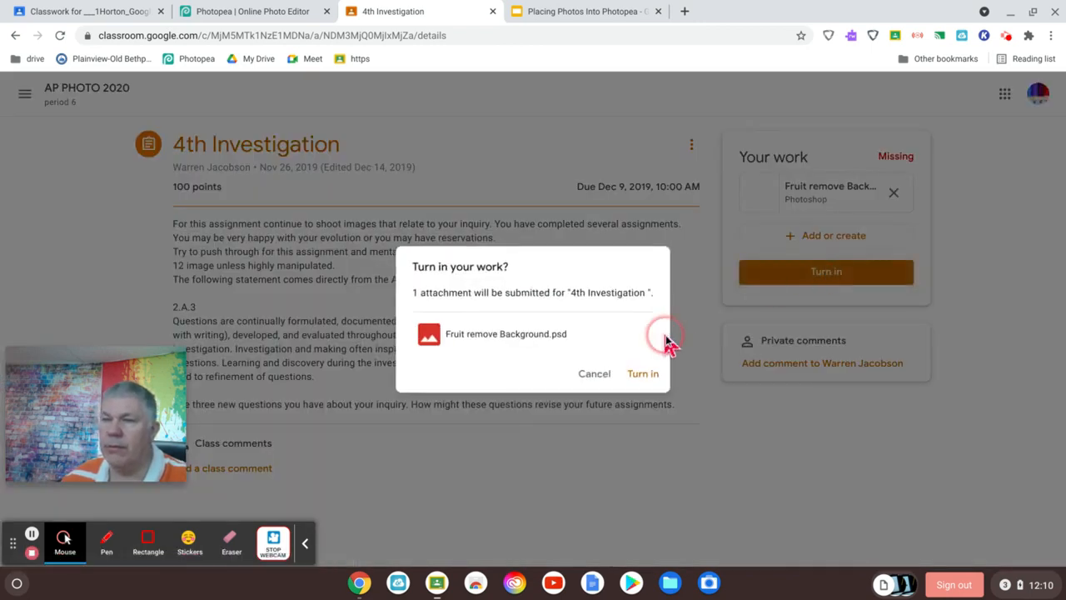
click(642, 374)
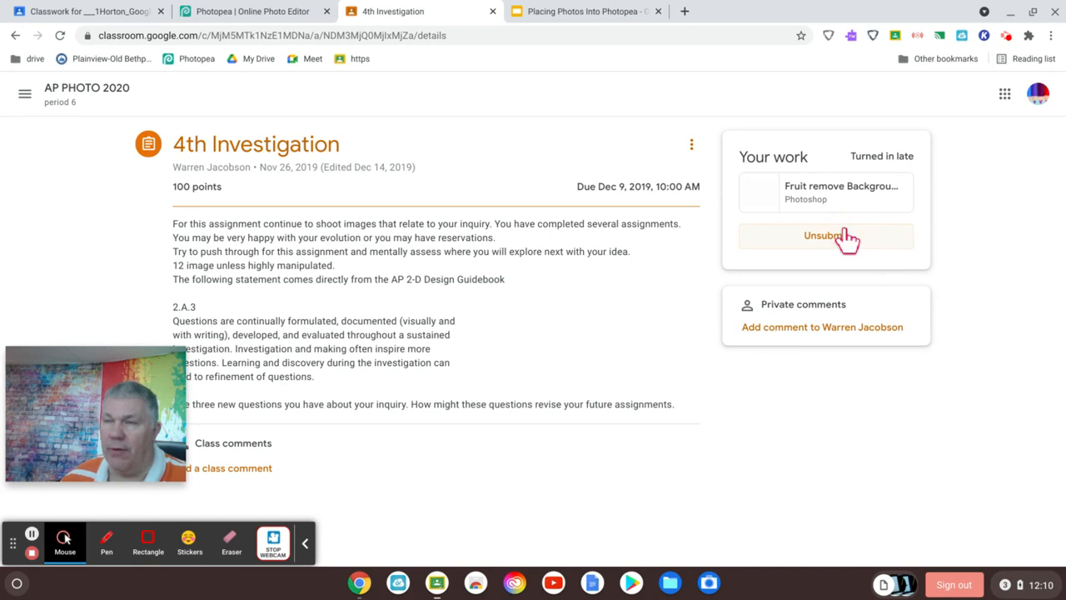
Unsubmit the turned-in work for the 4th Investigation assignment
click(826, 236)
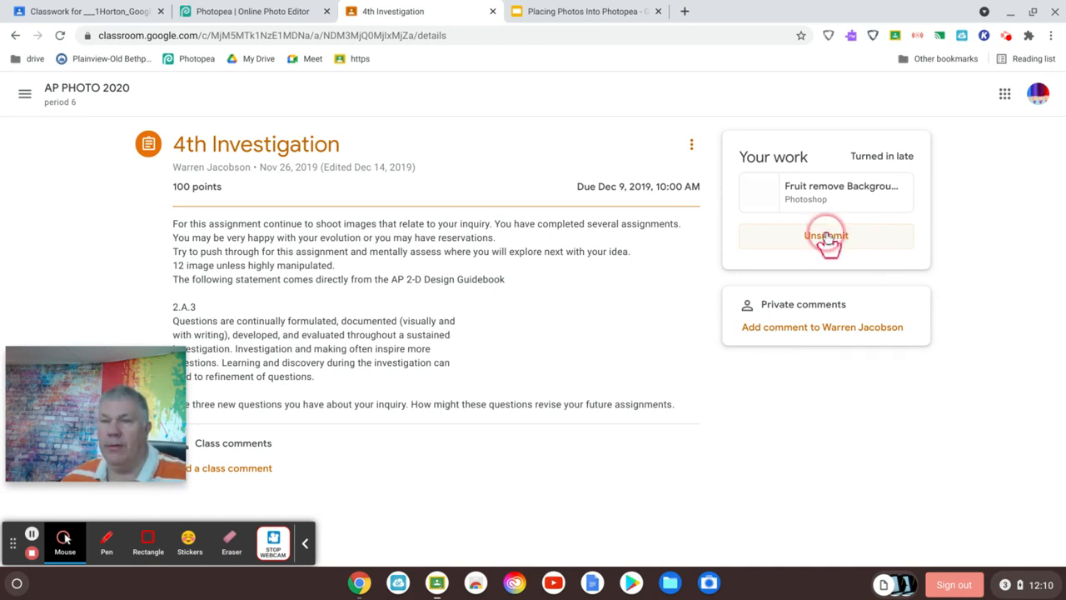